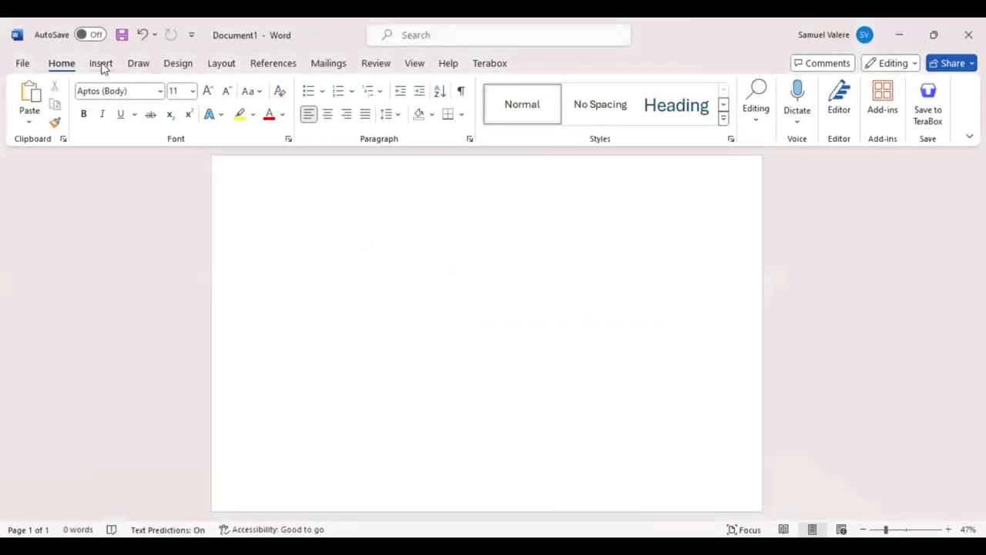
Step: Draw a Right Triangle shape in the page's bottom-left corner, about 5.02 by 4.04 inches
click(100, 64)
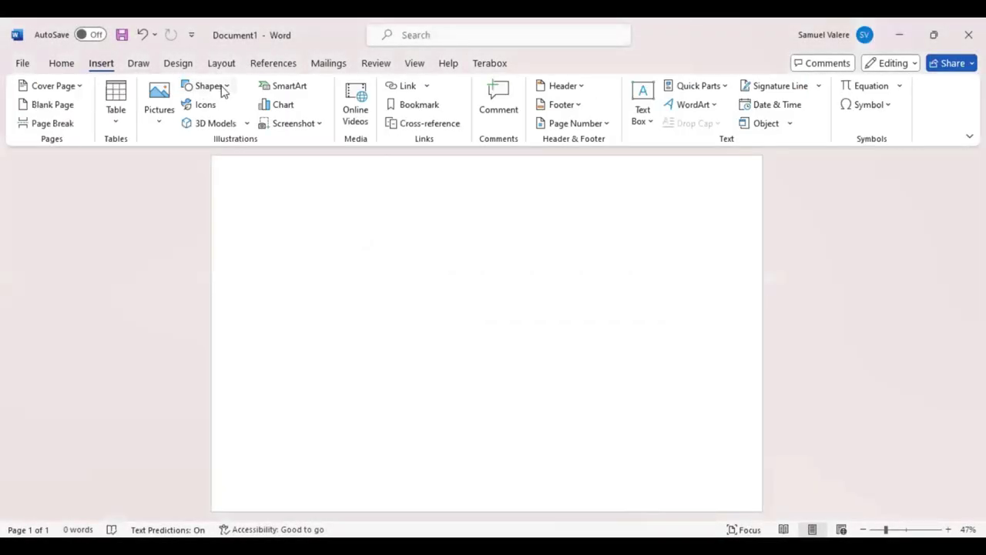
click(222, 89)
click(188, 122)
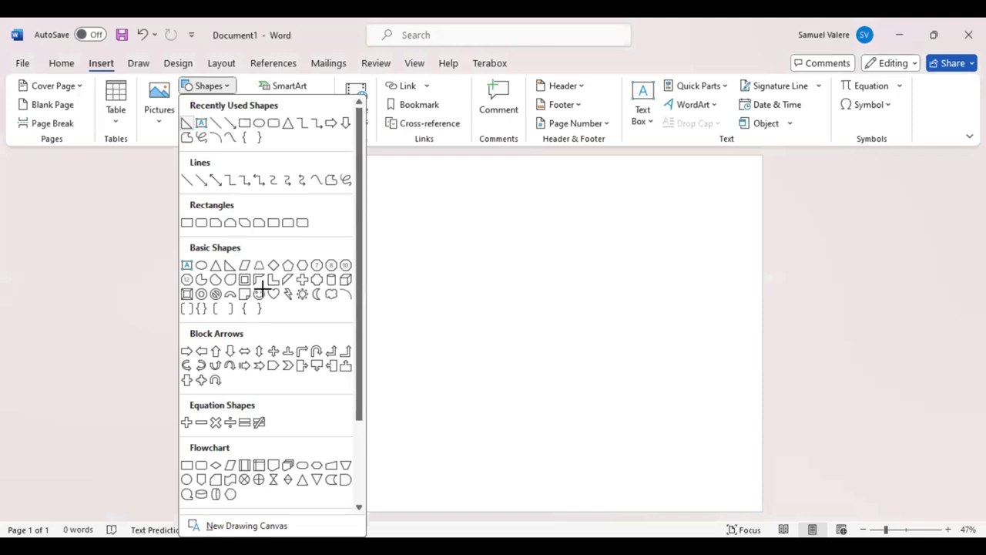
mouse_move(236, 200)
mouse_down()
mouse_move(307, 372)
mouse_move(368, 365)
mouse_up()
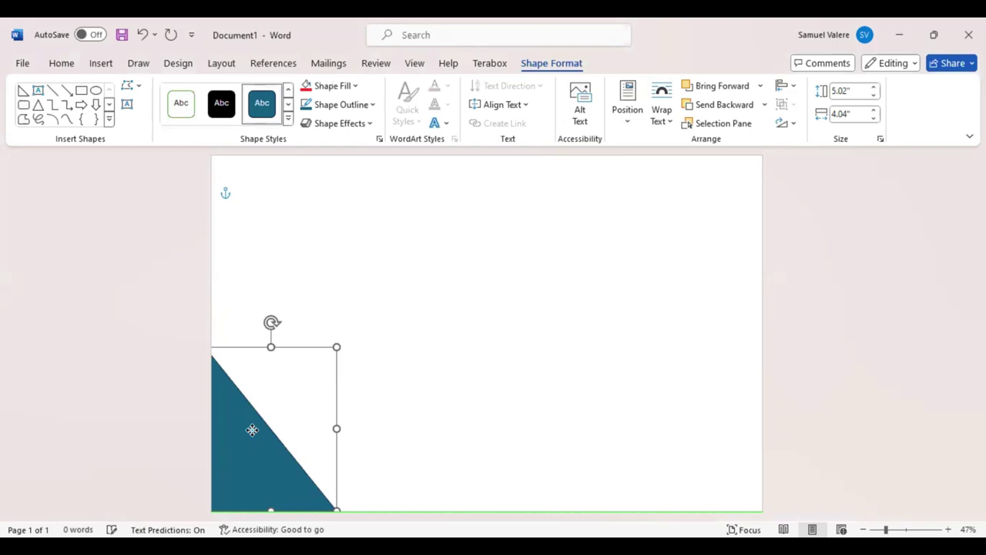
Step: Enlarge the triangle to 6.64 by 4.6 inches, remove its outline, and drag a copy higher up
drag(252, 429, 252, 429)
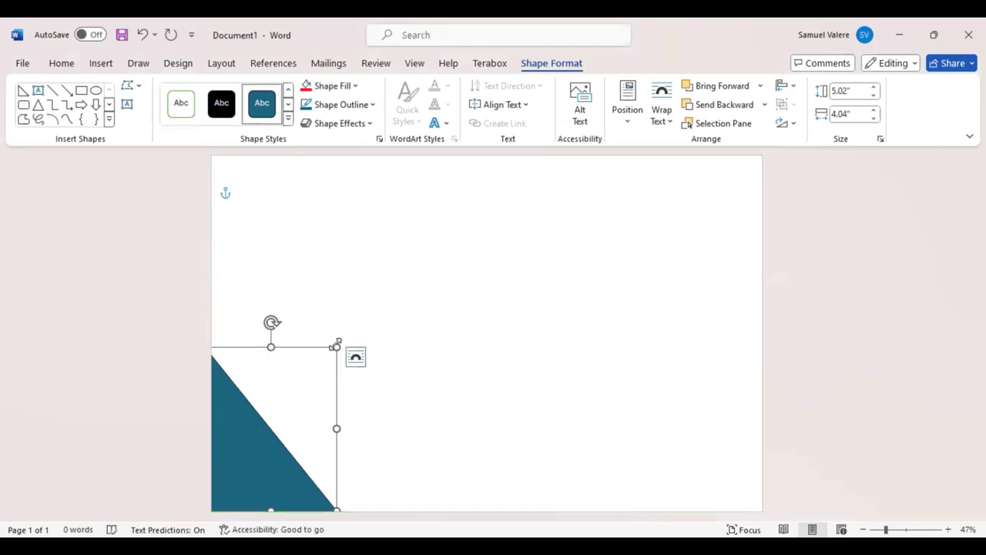
drag(336, 347, 340, 316)
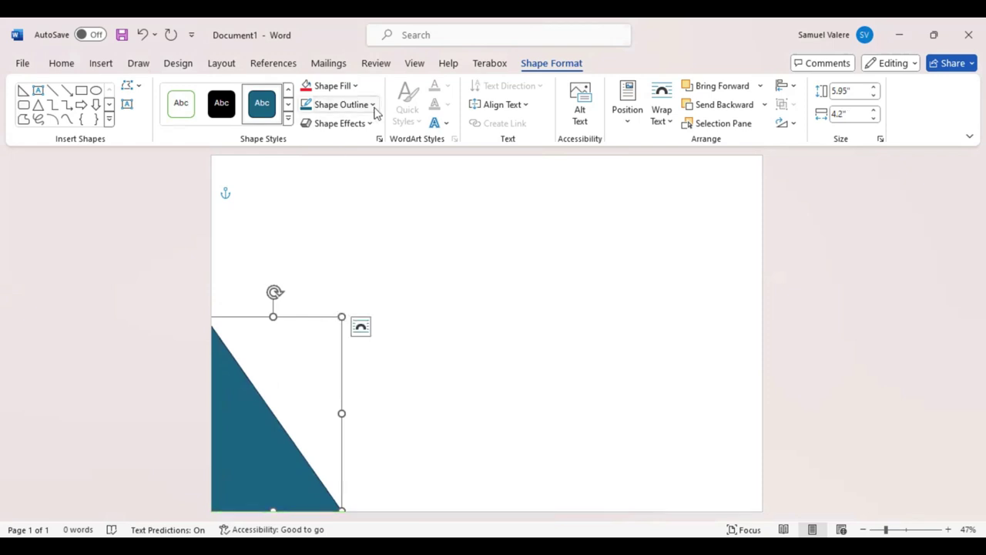
click(342, 104)
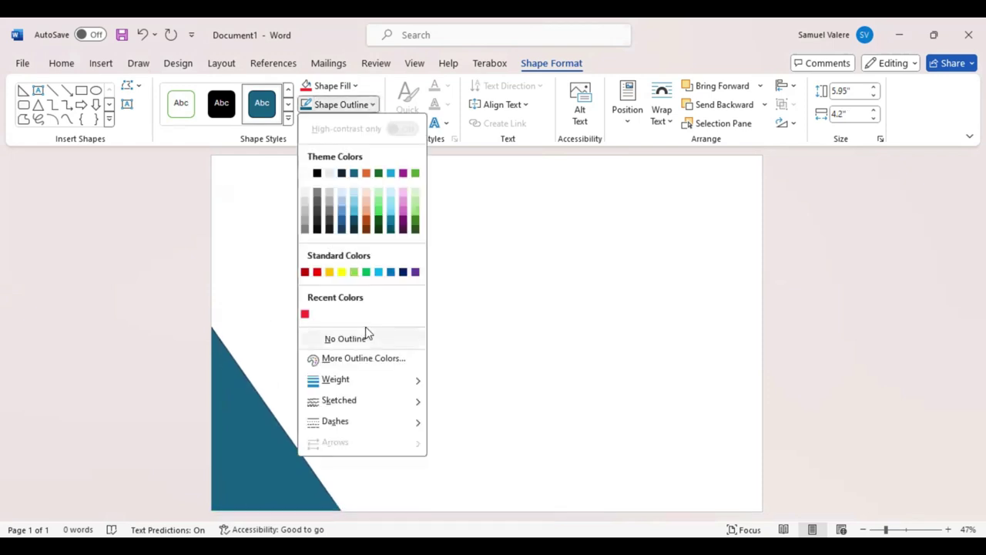
click(316, 339)
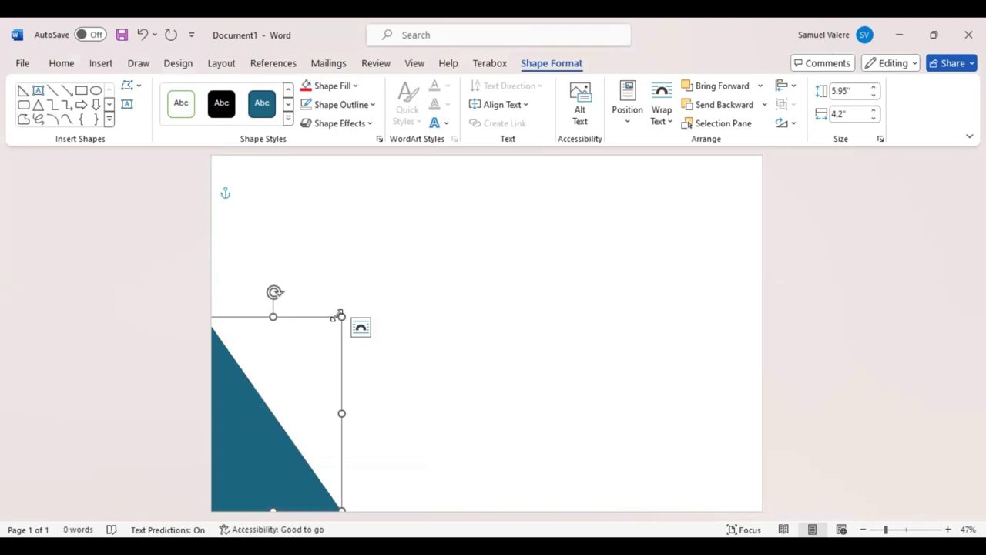
drag(341, 315, 353, 295)
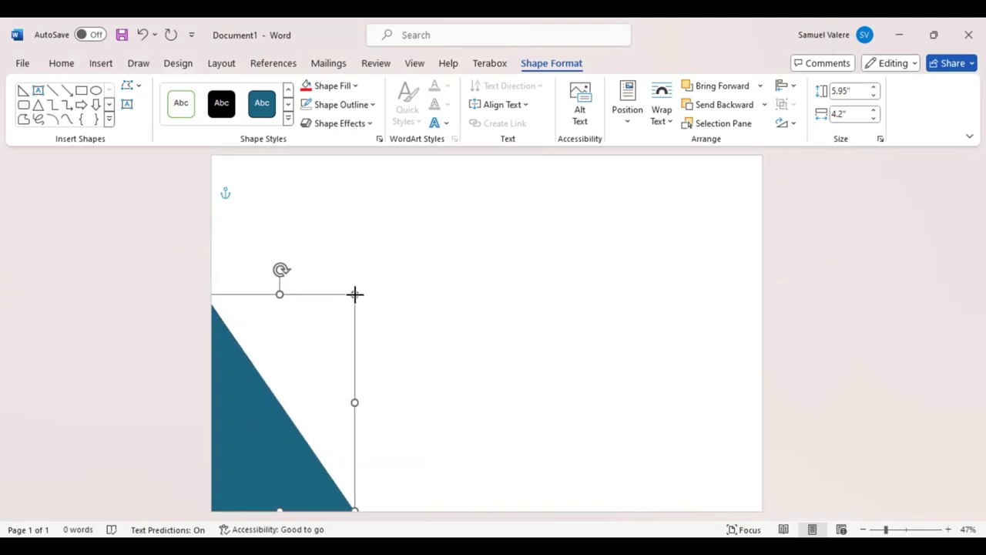
mouse_move(251, 388)
mouse_down()
mouse_move(255, 412)
mouse_move(295, 316)
mouse_up()
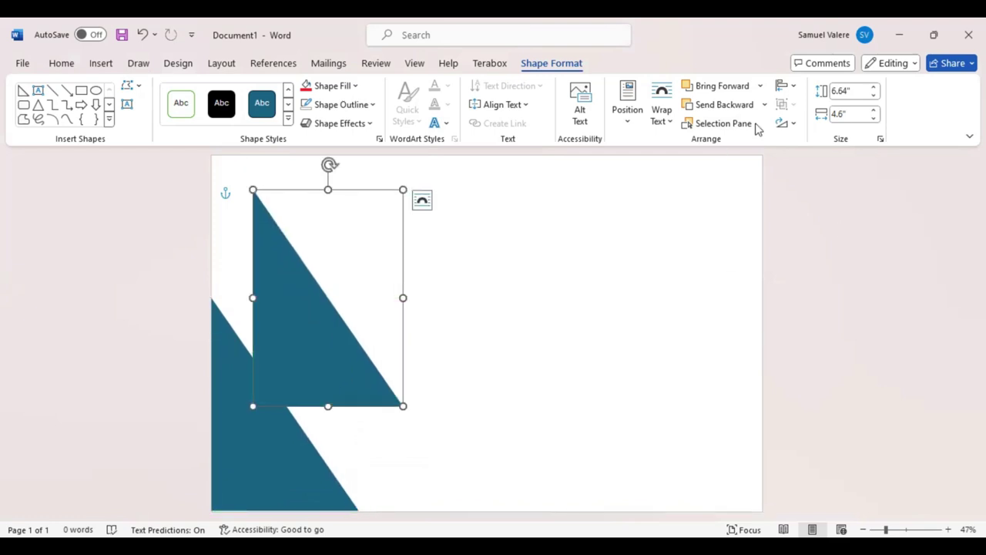
Step: Move the copy to the top-left corner and resize both triangles to meet
click(794, 123)
click(223, 344)
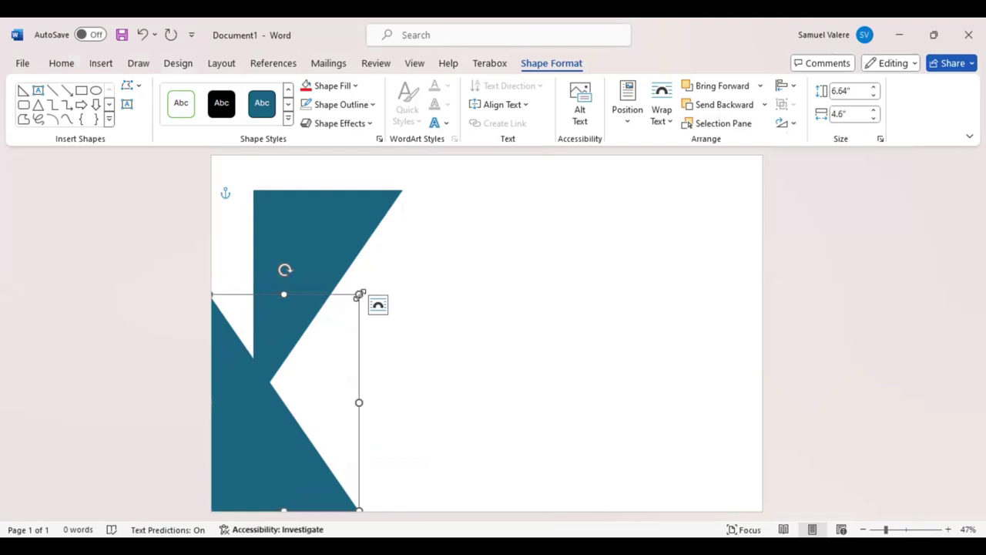
drag(359, 308, 361, 311)
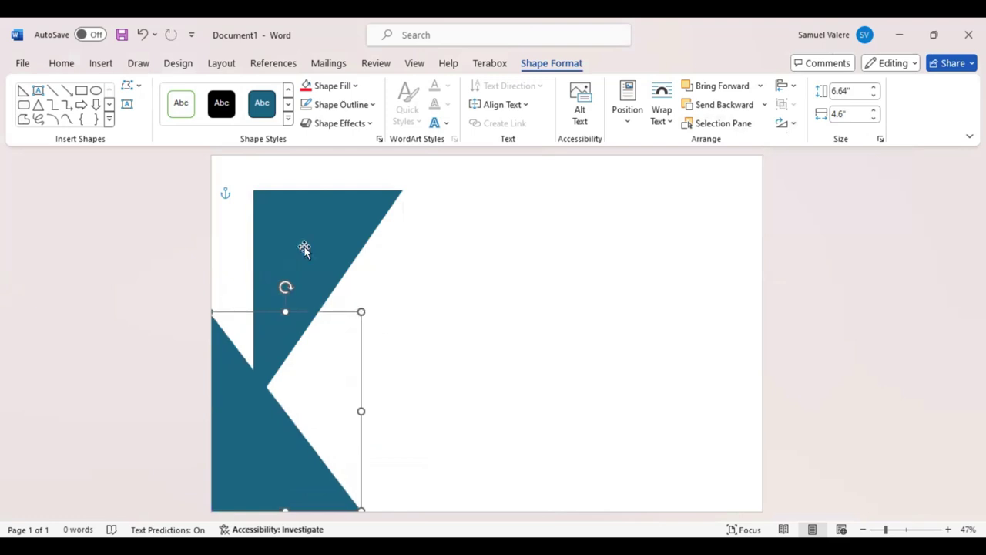
drag(264, 196, 254, 194)
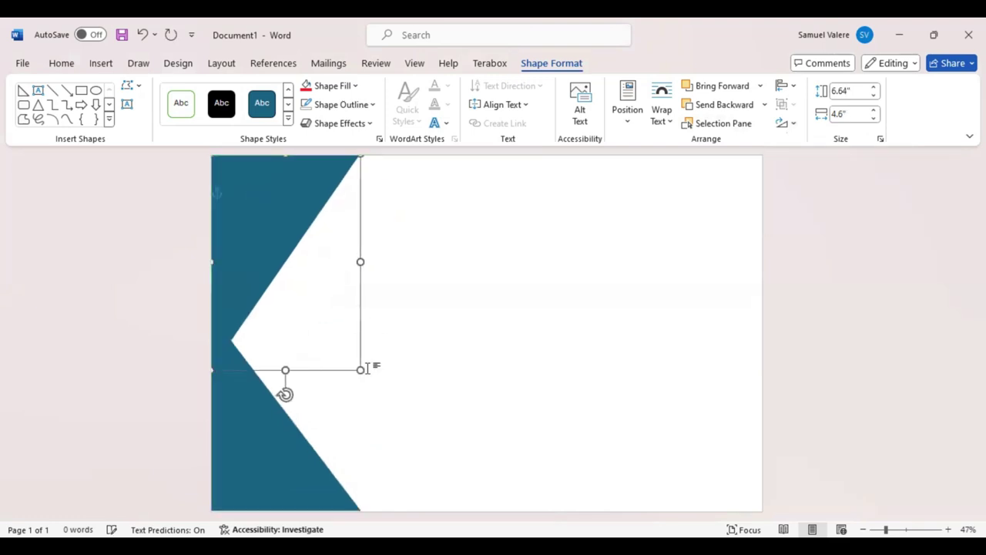
drag(362, 370, 364, 311)
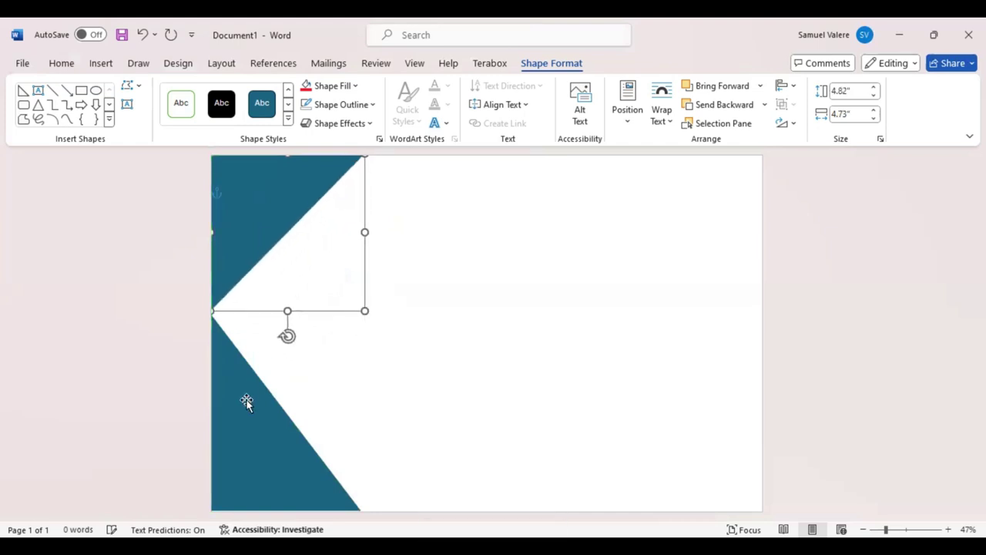
click(363, 316)
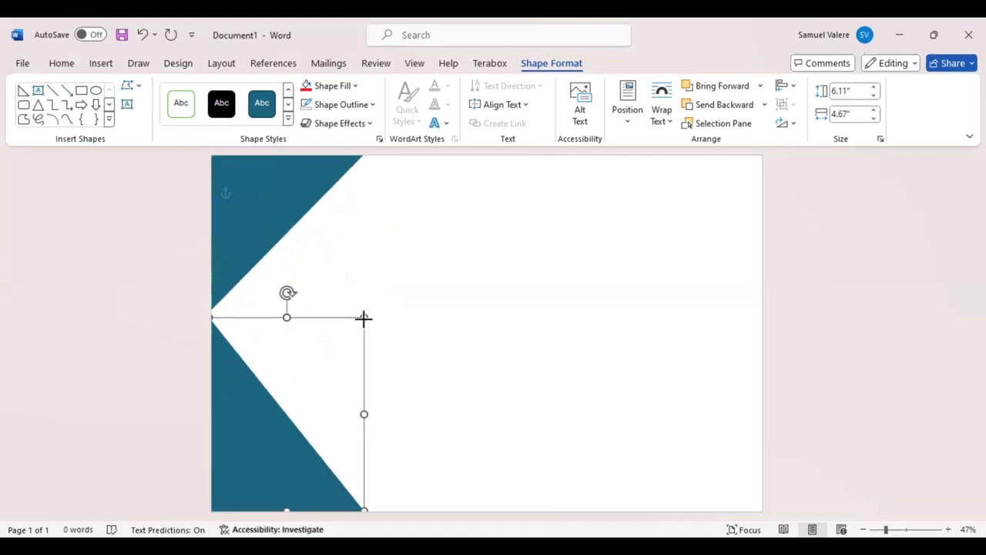
drag(363, 318, 362, 315)
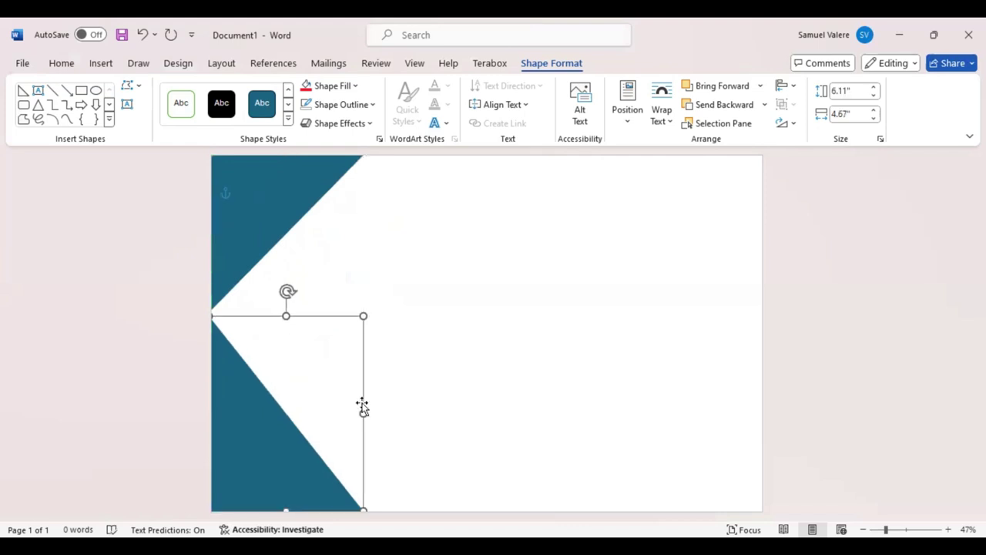
Step: Delete the upper triangle and drag a fresh copy of the corner triangle upward
click(281, 226)
key(Delete)
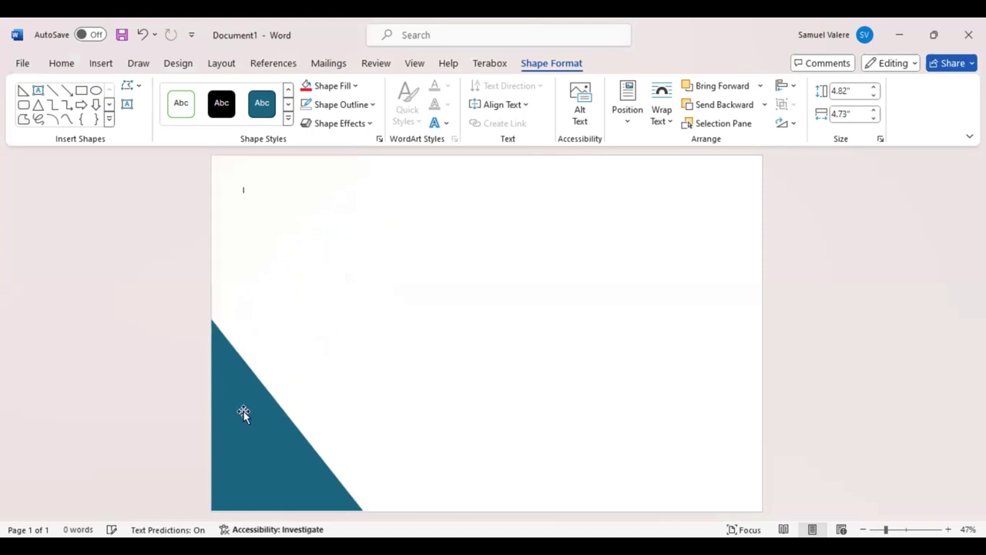
click(245, 412)
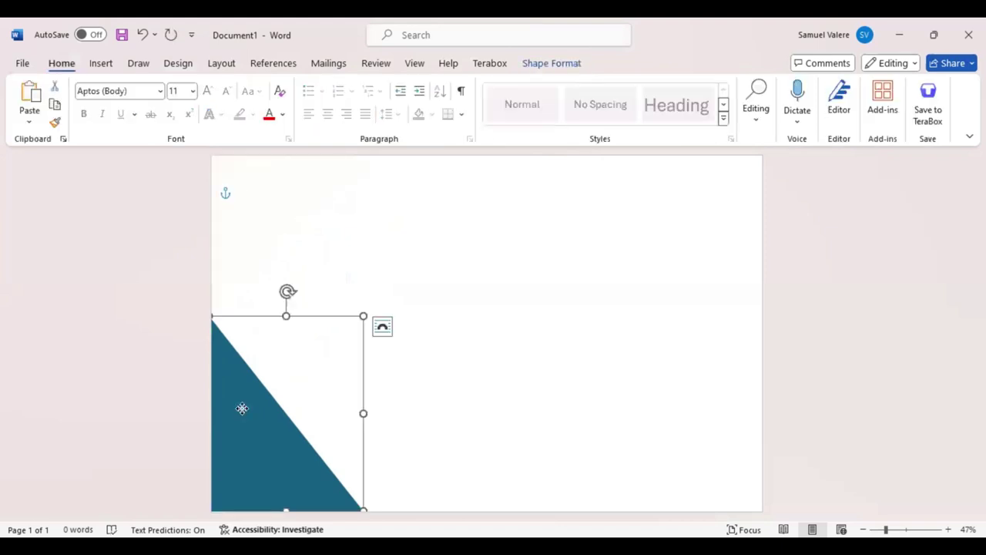
drag(243, 409, 285, 330)
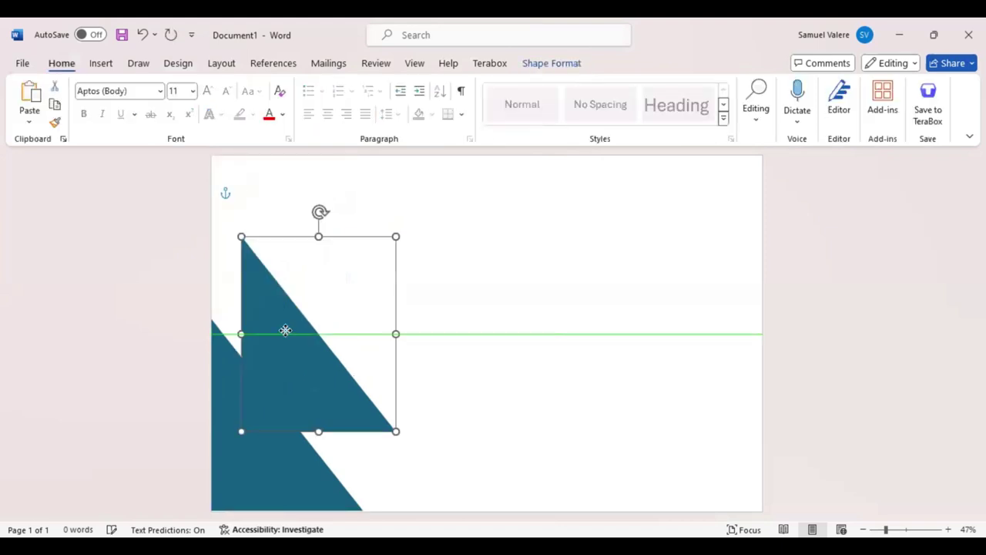
Step: Flip the new copy vertically and fit it into the top-left corner against the lower triangle
click(574, 65)
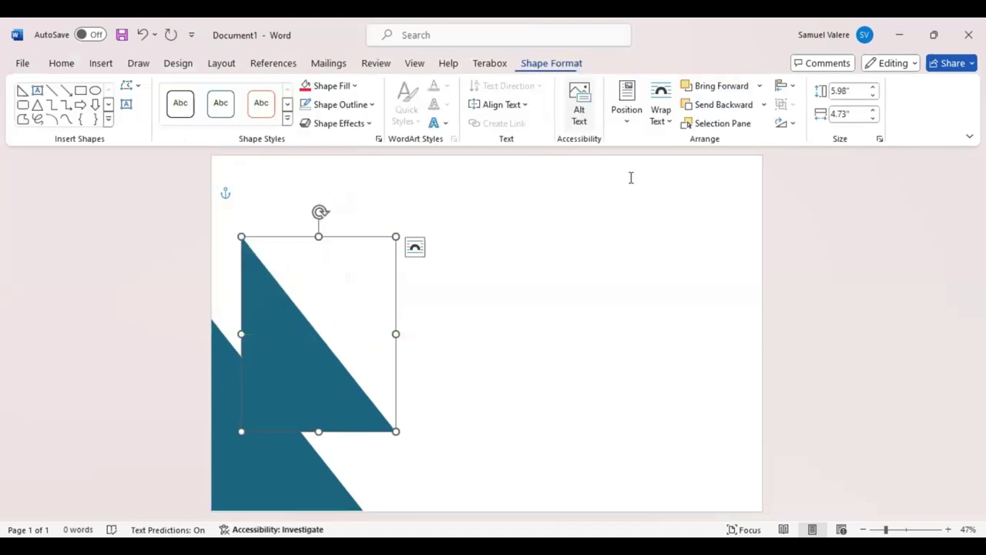
click(794, 125)
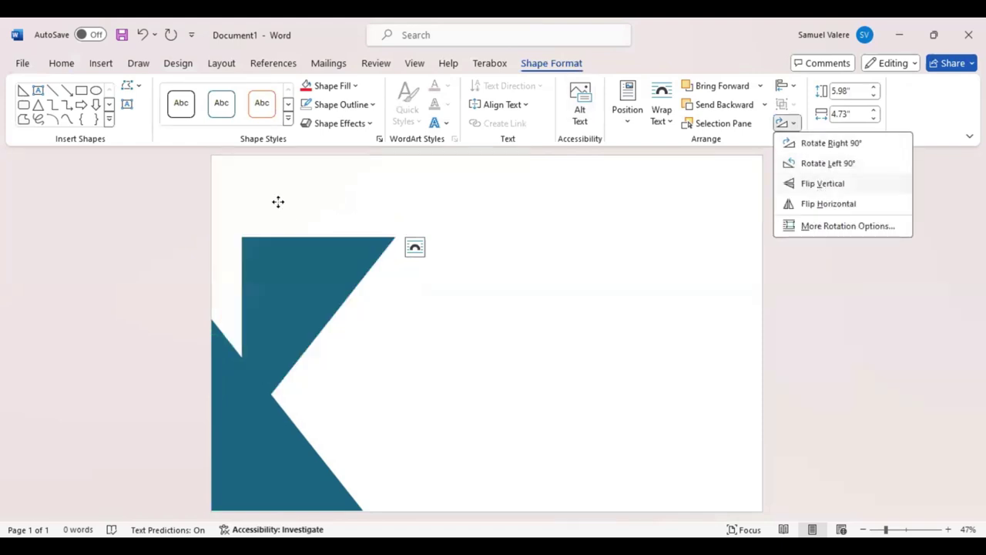
click(265, 199)
drag(263, 199, 264, 199)
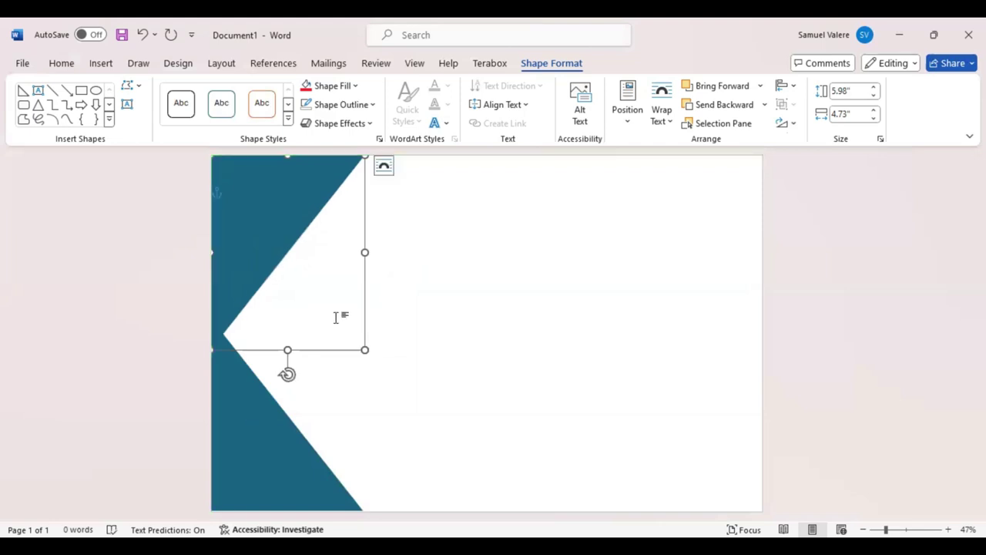
drag(362, 326, 330, 318)
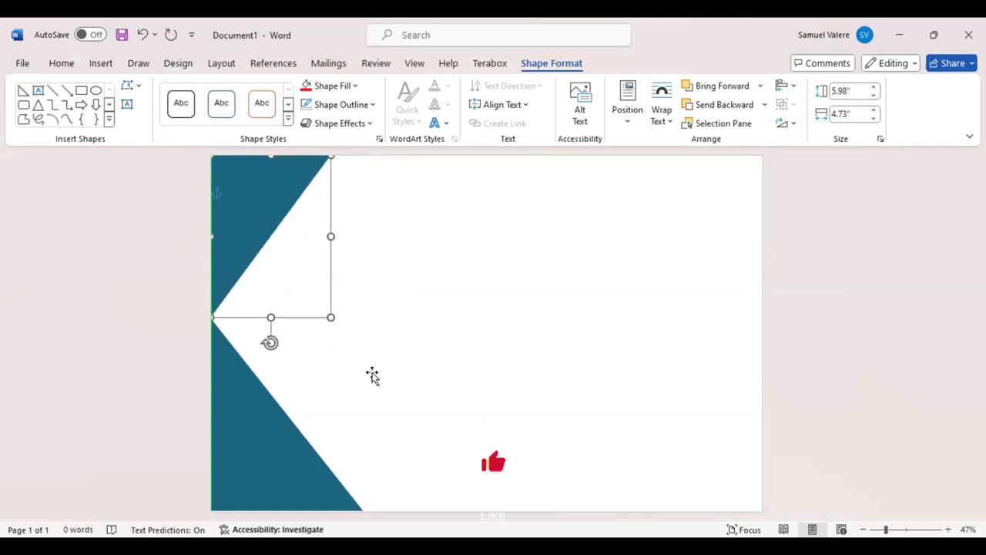
Step: Select both left-edge triangles and fill them with the recent red colour
click(356, 311)
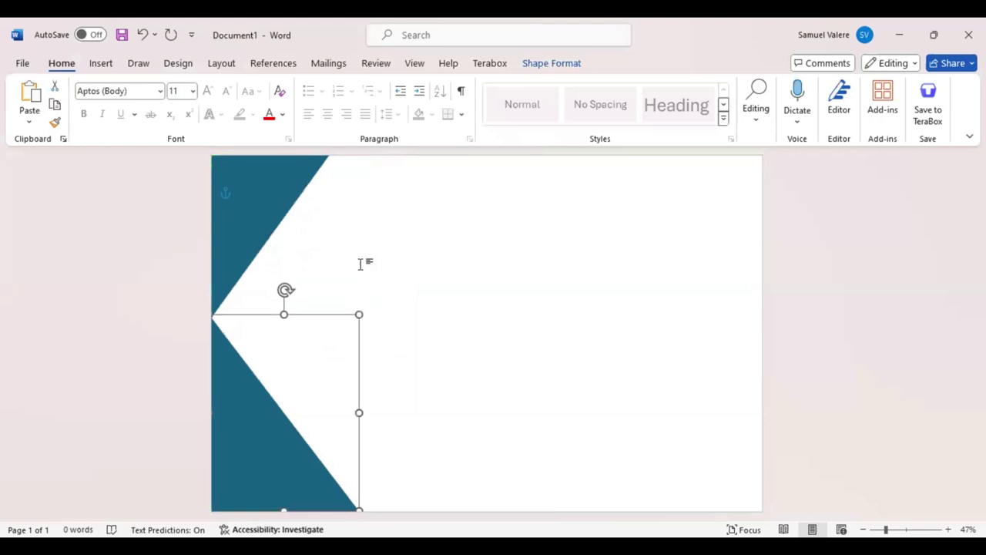
shift+click(269, 211)
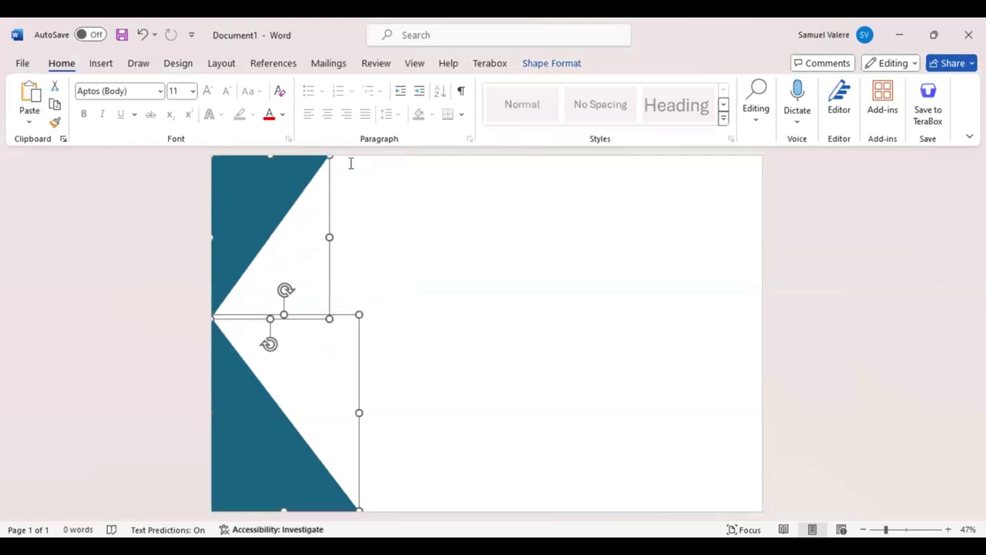
click(548, 66)
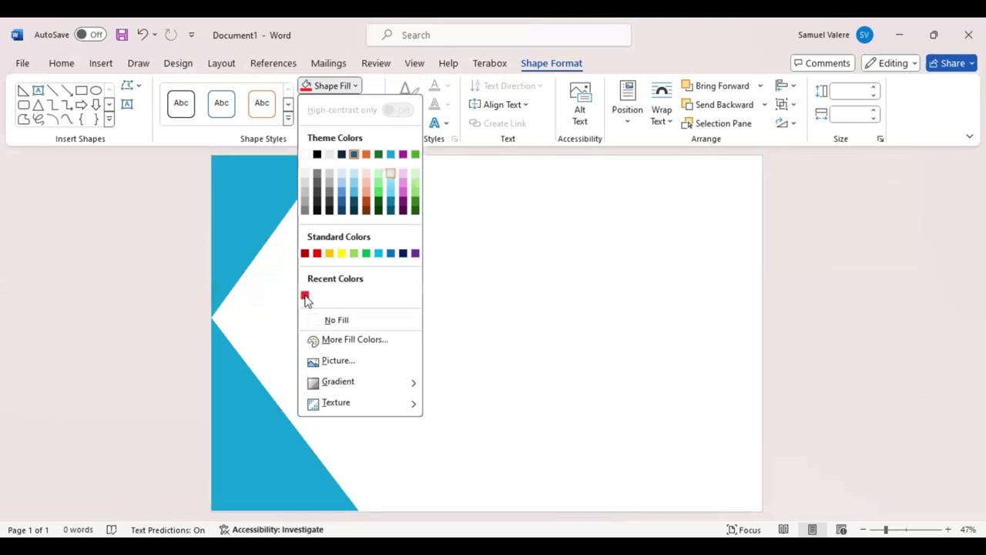
click(305, 297)
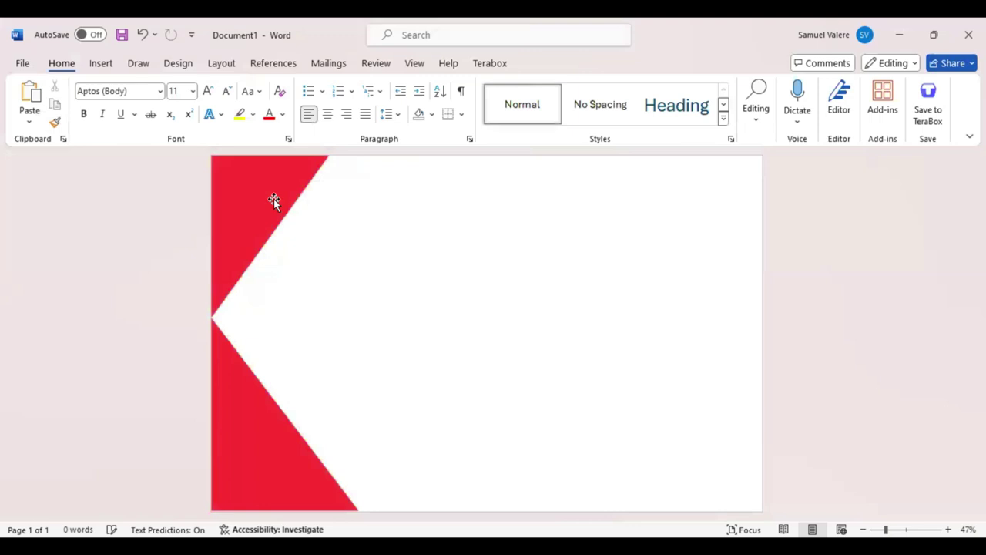
Step: Place a black 4.93 by 4.16 inch triangle behind the top red one, leaving a black stripe
click(262, 194)
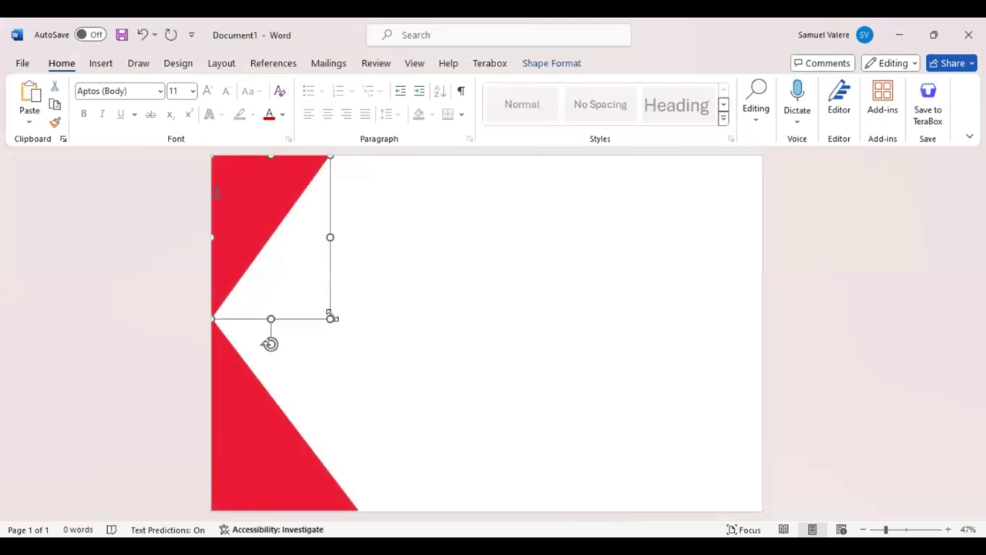
drag(330, 319, 337, 310)
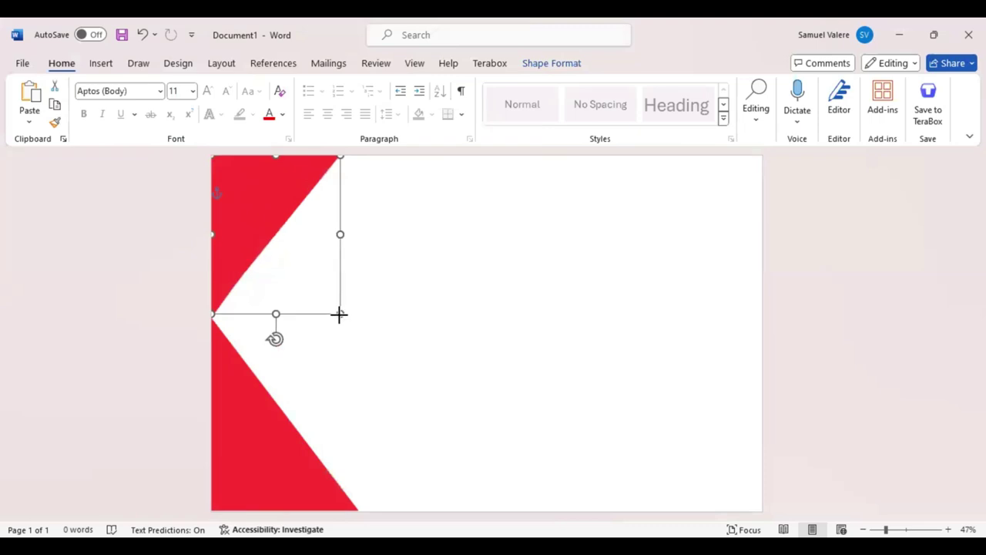
drag(339, 308, 346, 316)
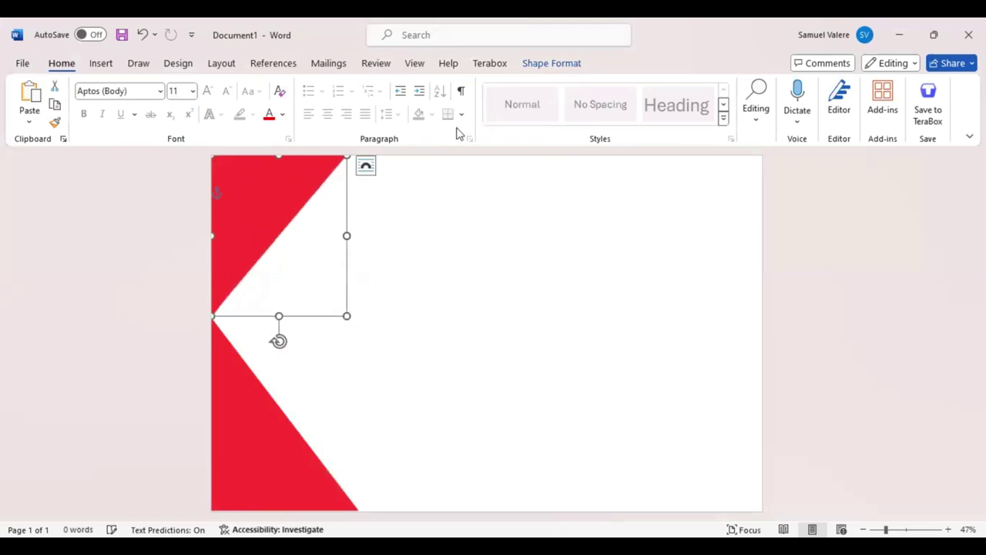
click(556, 64)
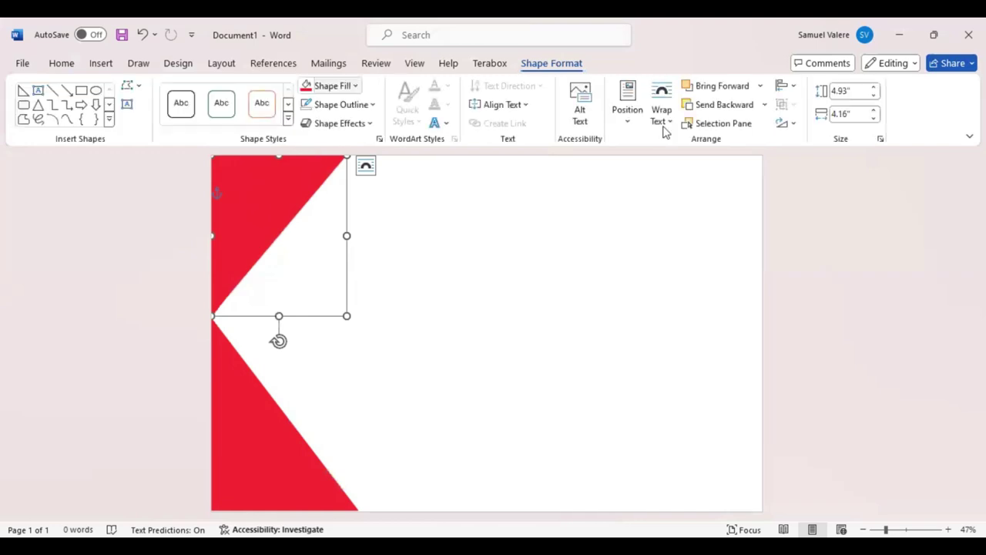
key(ctrl+z)
click(717, 106)
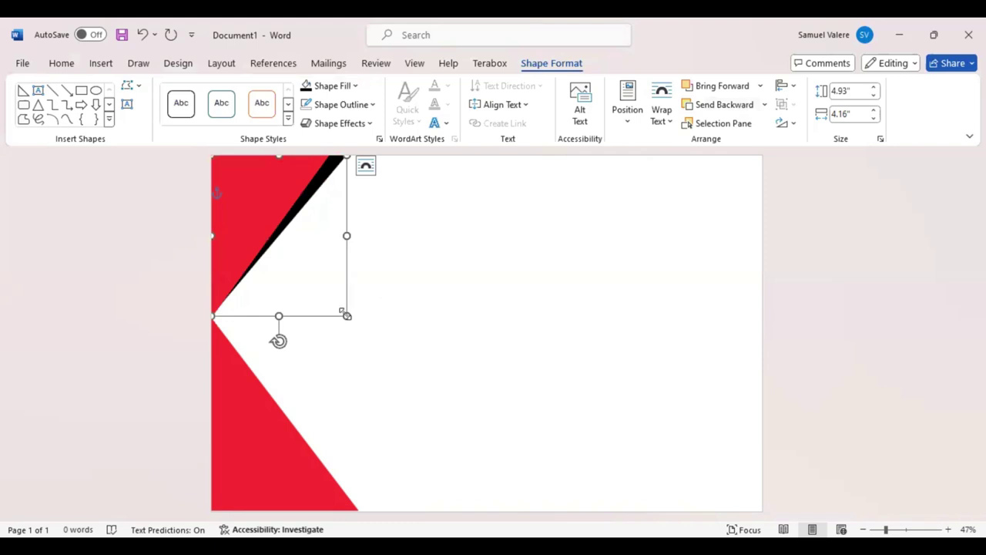
drag(339, 315, 344, 316)
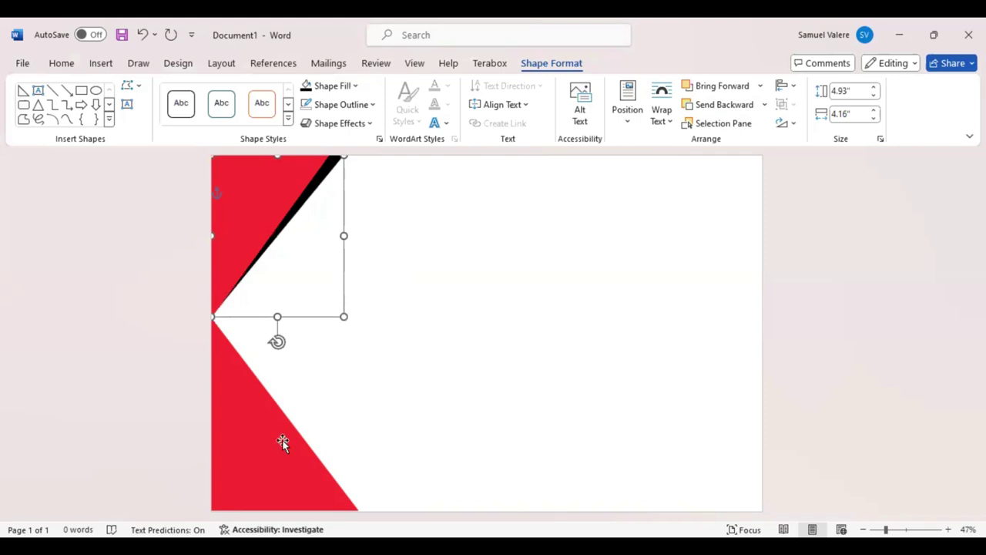
Step: Fill the lower triangle copy black, send it behind the red one, and size it for a thin edge
click(262, 429)
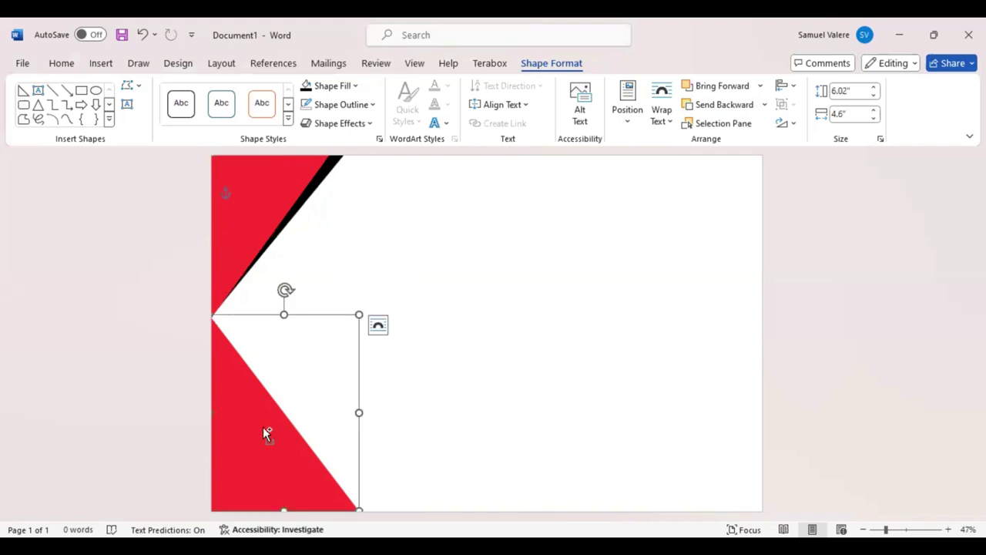
mouse_move(279, 440)
mouse_down()
mouse_move(271, 432)
mouse_move(282, 432)
mouse_up()
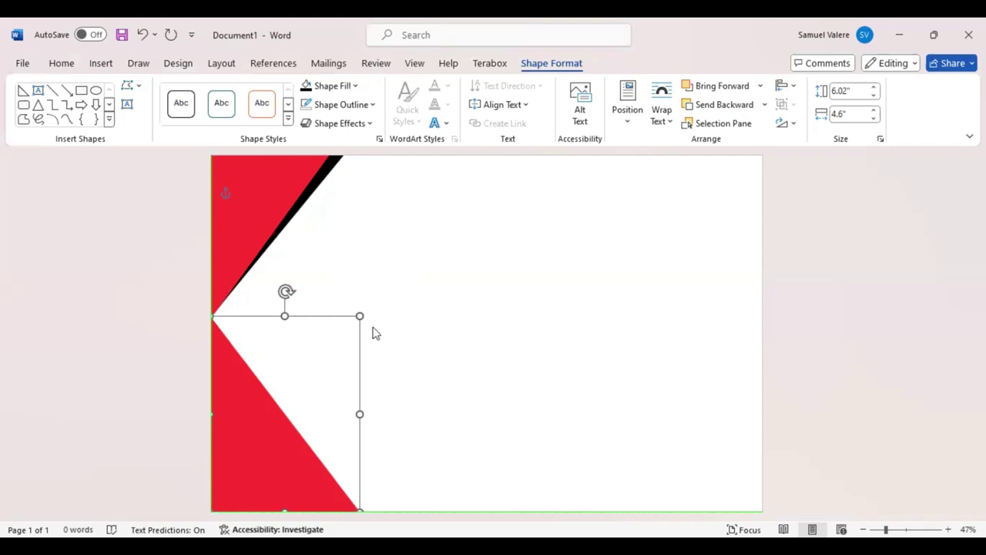
drag(361, 316, 374, 321)
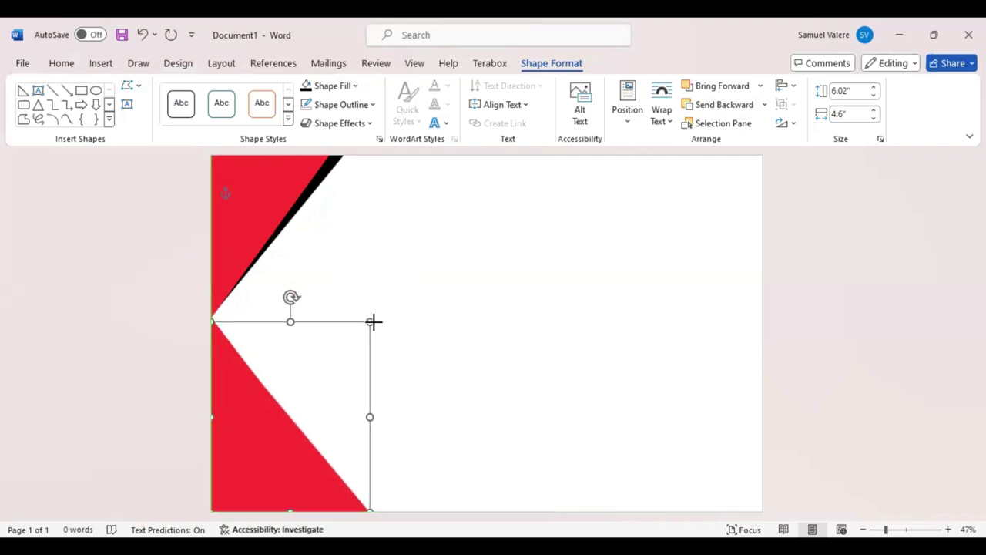
drag(374, 322, 376, 324)
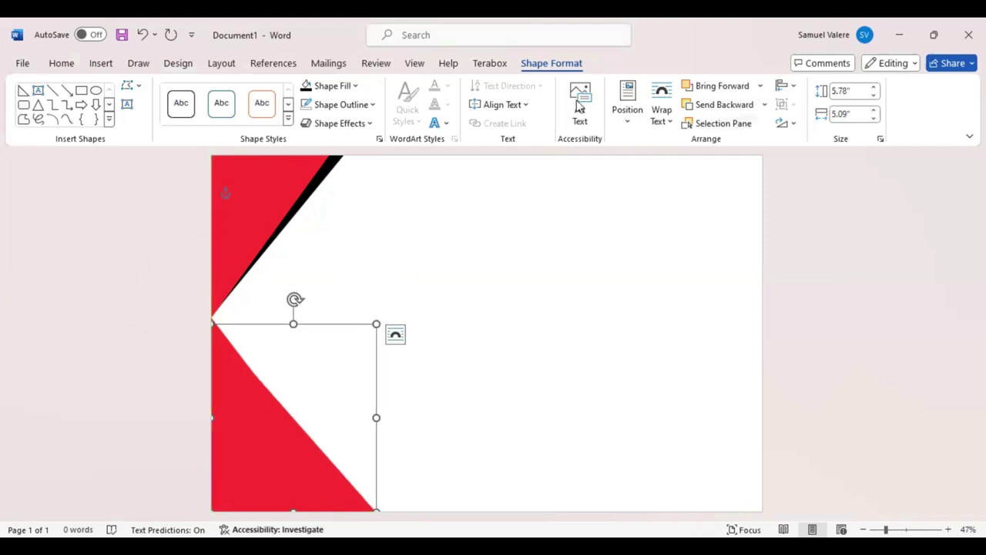
click(305, 87)
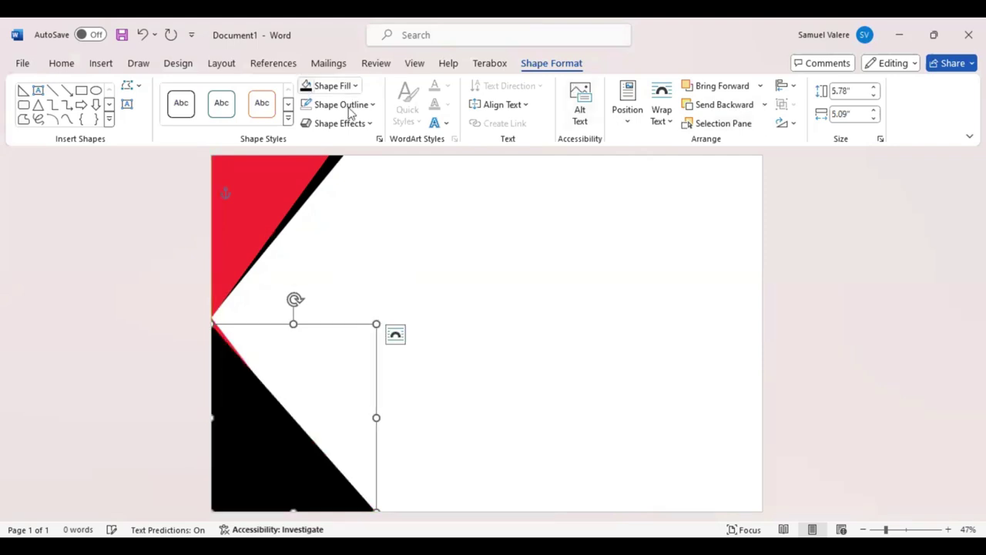
click(724, 106)
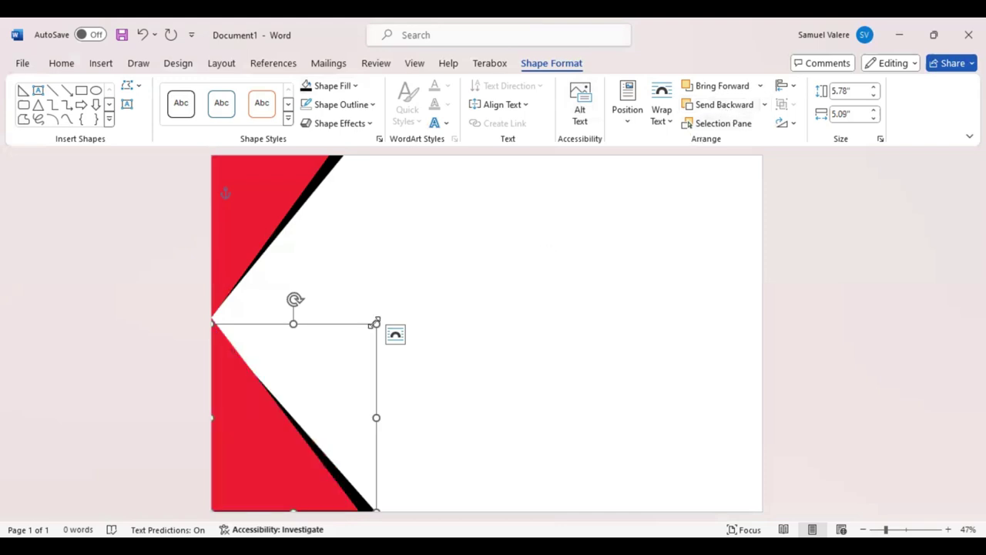
drag(376, 323, 378, 318)
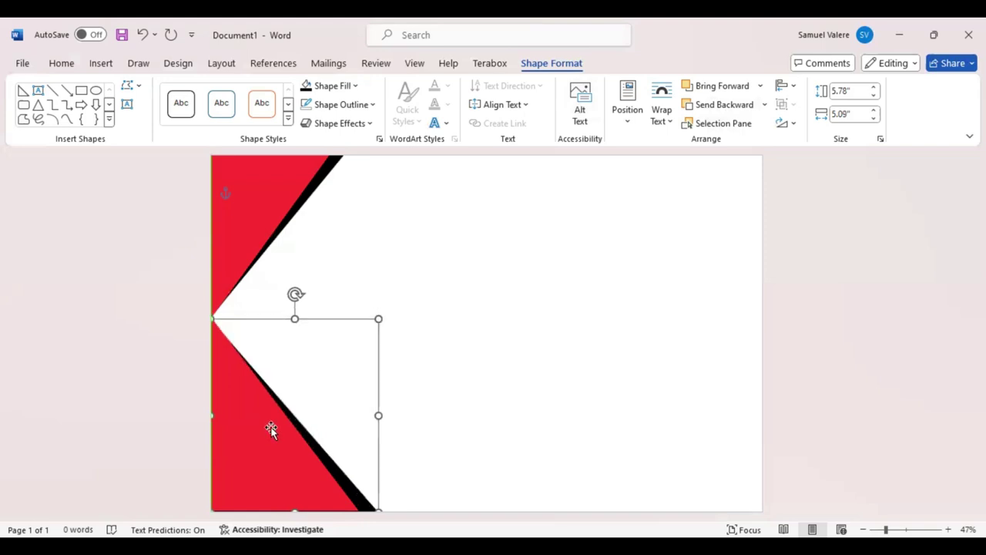
click(507, 430)
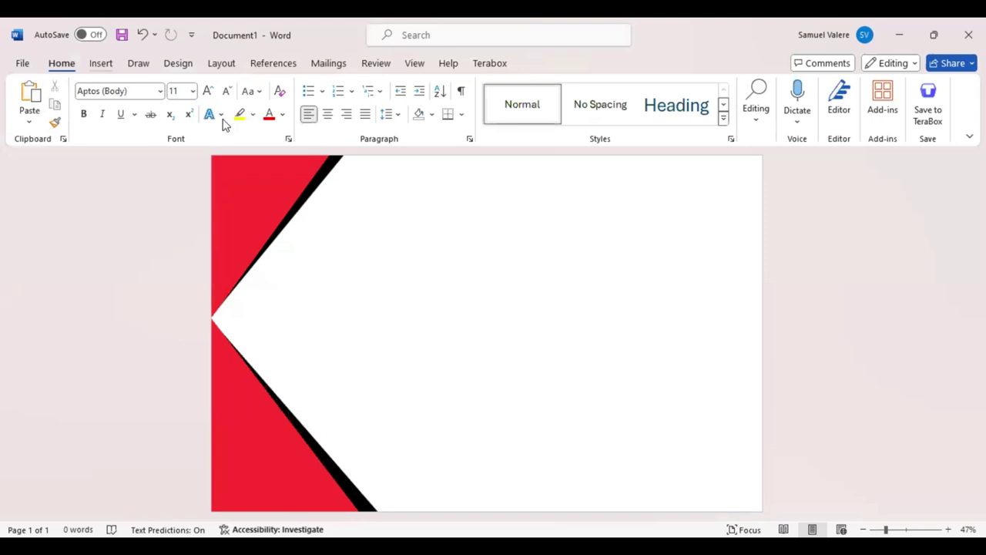
Step: Draw a rectangle flush with the left edge where the two triangles meet, about 4.78 by 1.36 inches
drag(213, 259, 216, 389)
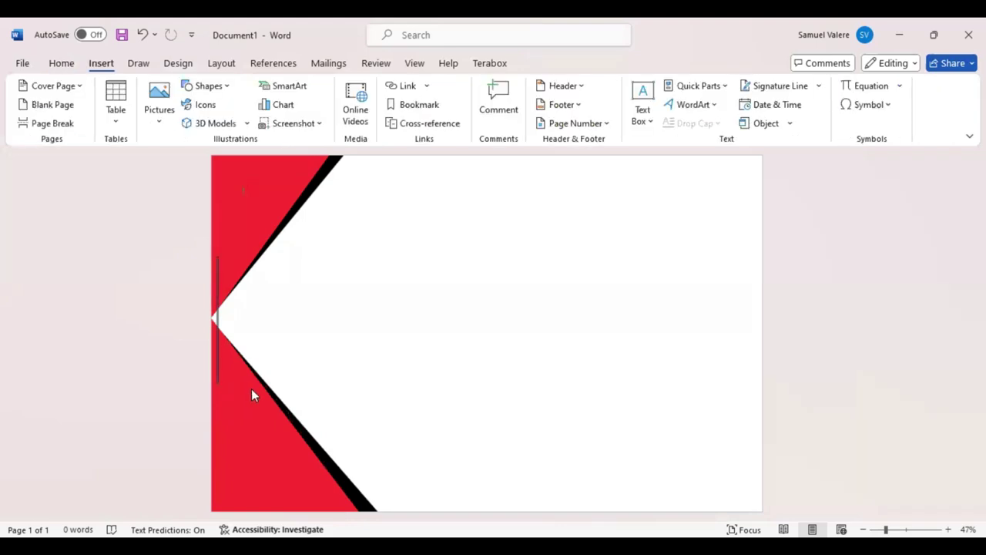
drag(216, 383, 251, 388)
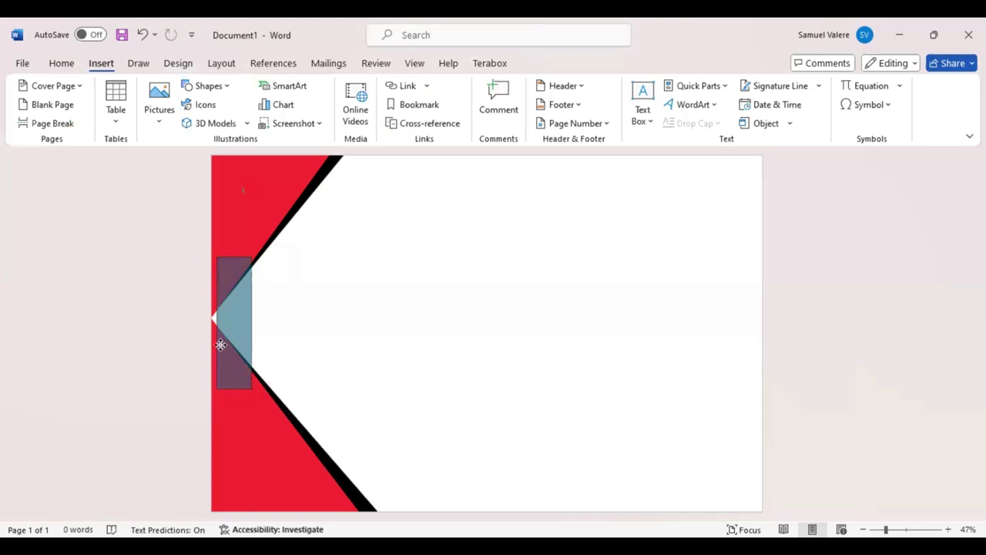
drag(221, 344, 224, 366)
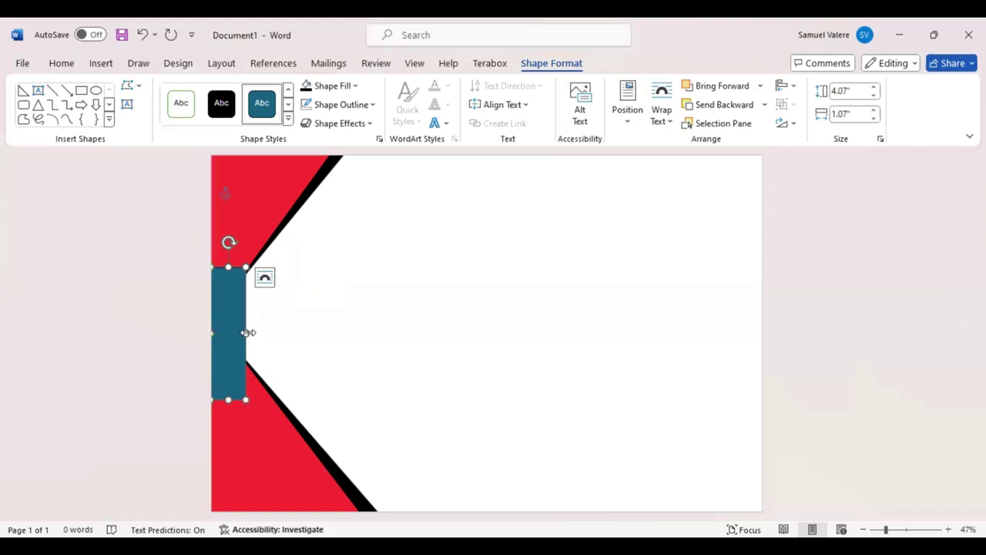
drag(246, 334, 250, 334)
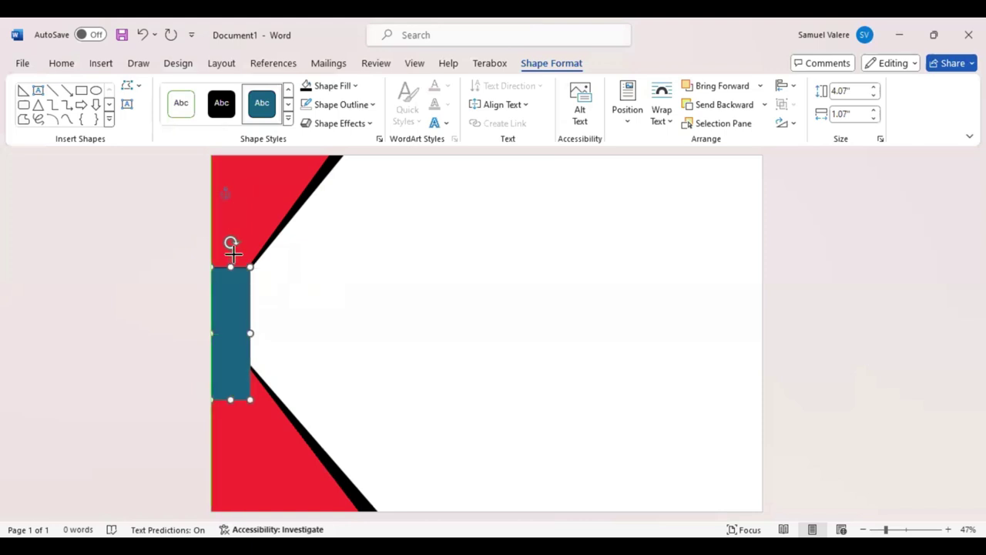
drag(231, 266, 231, 253)
mouse_move(251, 325)
mouse_down()
mouse_move(226, 344)
mouse_move(226, 334)
mouse_up()
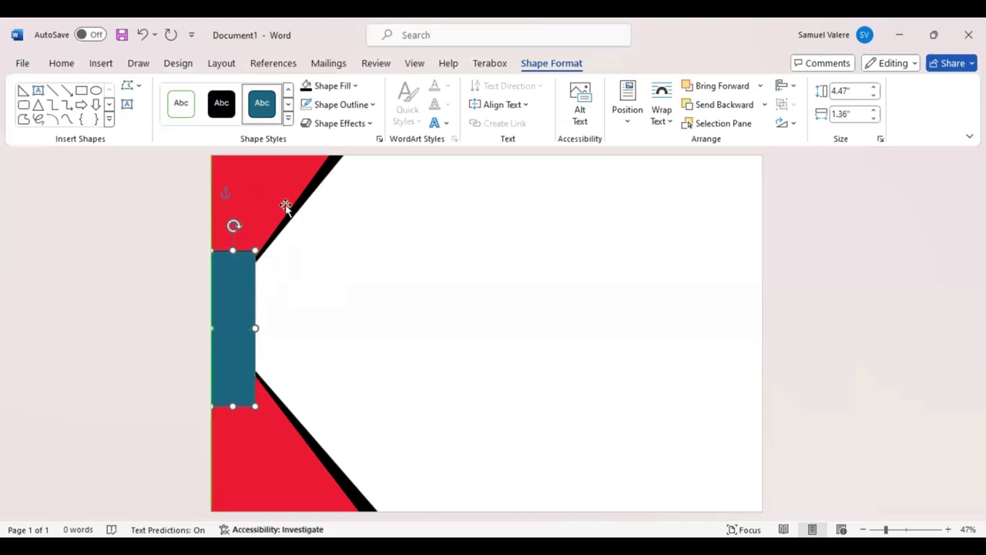
Step: Fill the rectangle black and send it behind both red triangles
click(308, 86)
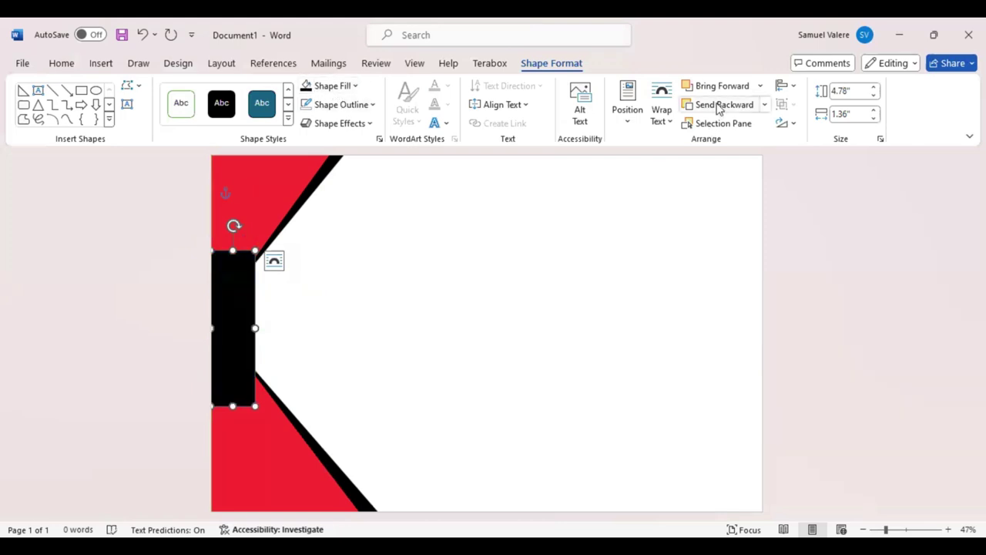
click(718, 104)
click(718, 106)
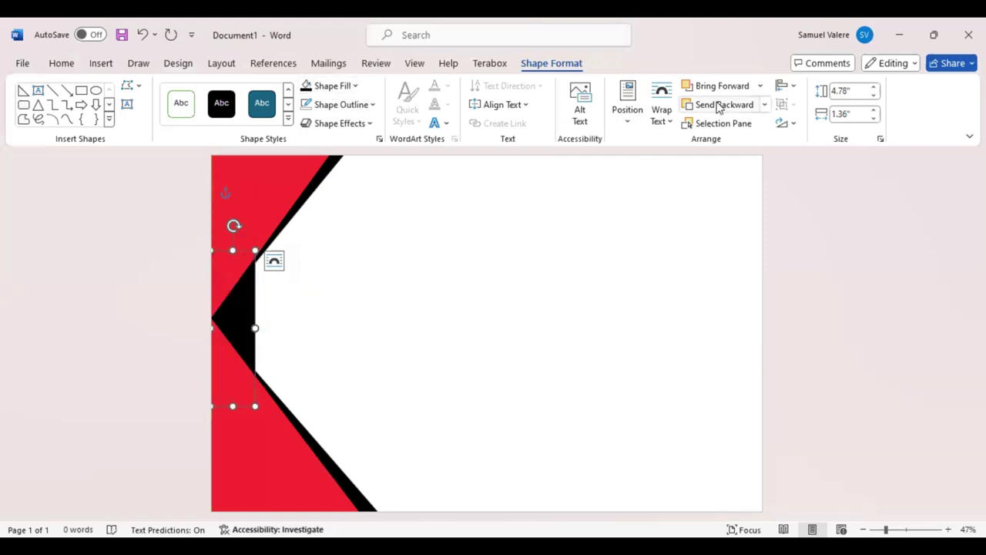
click(434, 280)
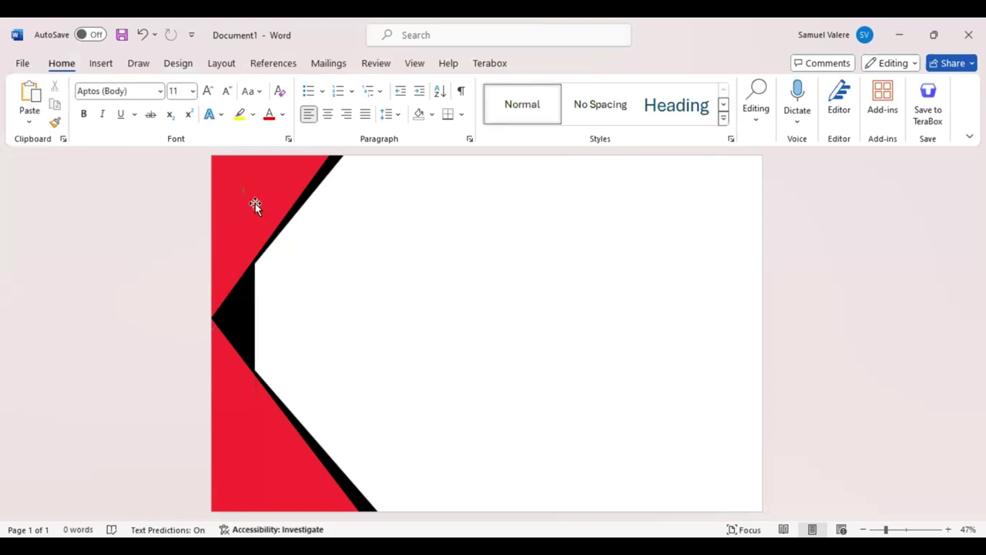
Step: Duplicate the upper red triangle, rotate it, and fit a small copy into the top-right corner
click(268, 223)
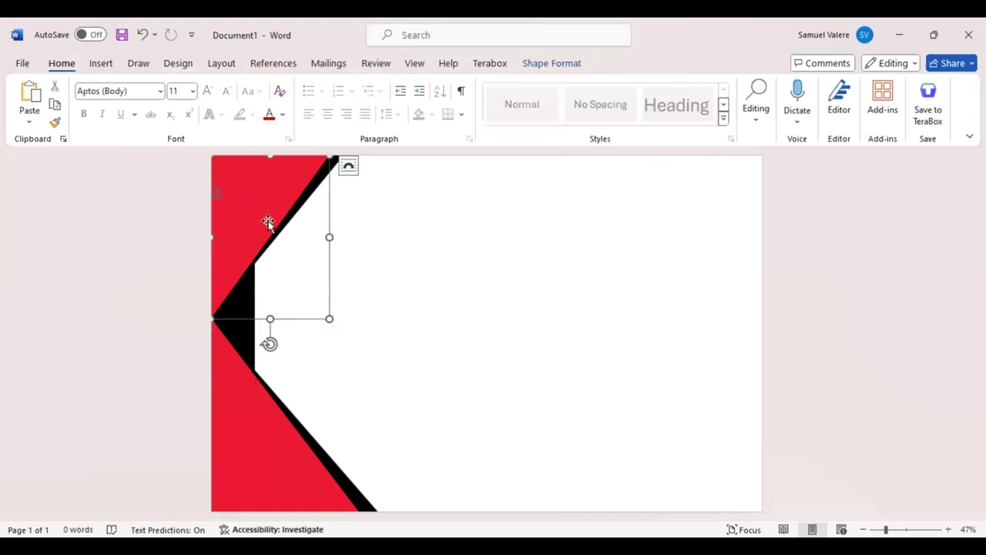
key(ctrl+v)
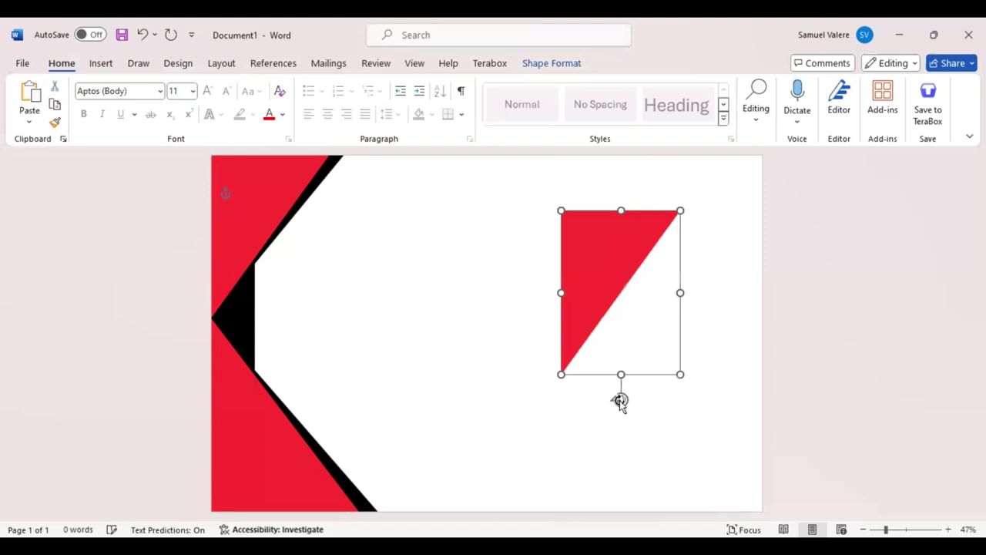
drag(621, 401, 562, 292)
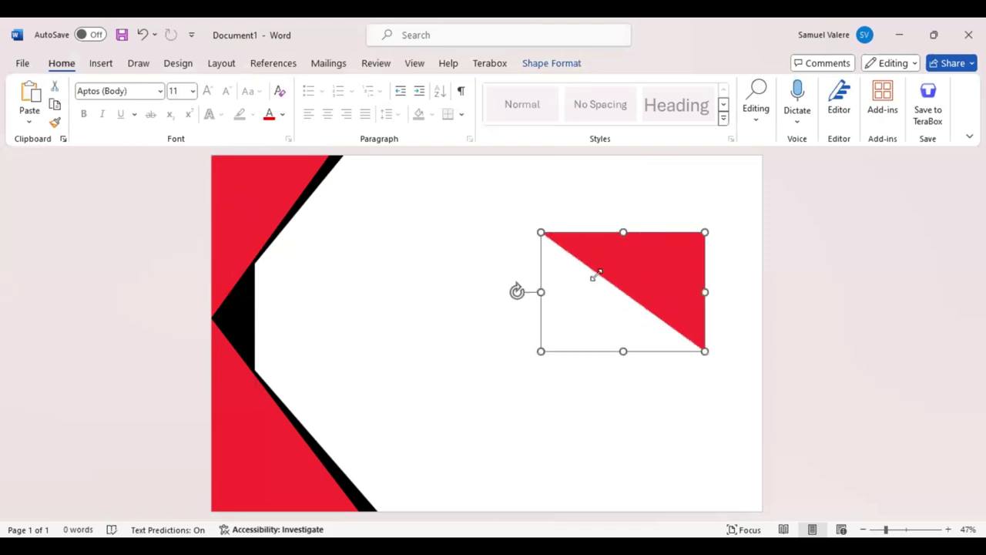
drag(618, 270, 677, 195)
drag(615, 272, 717, 201)
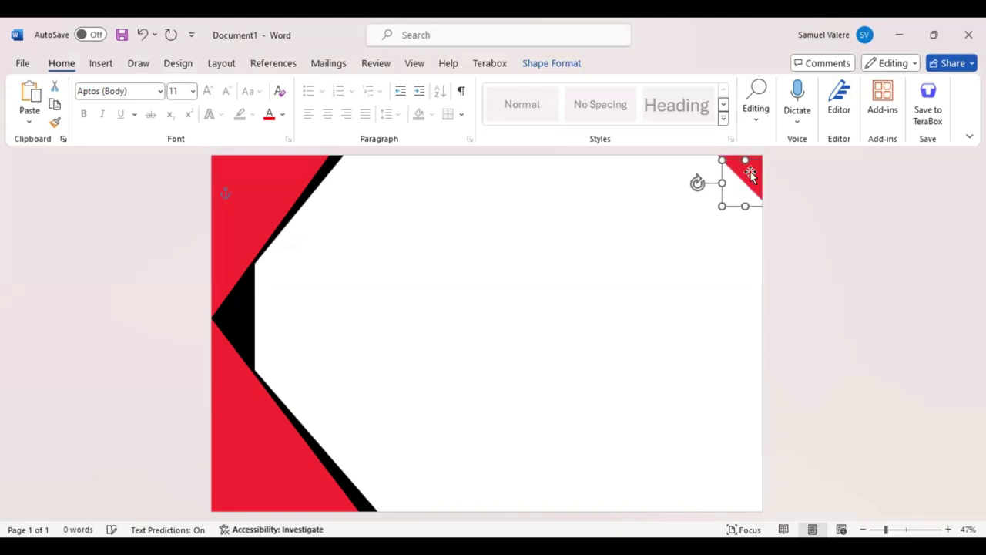
drag(742, 164, 742, 163)
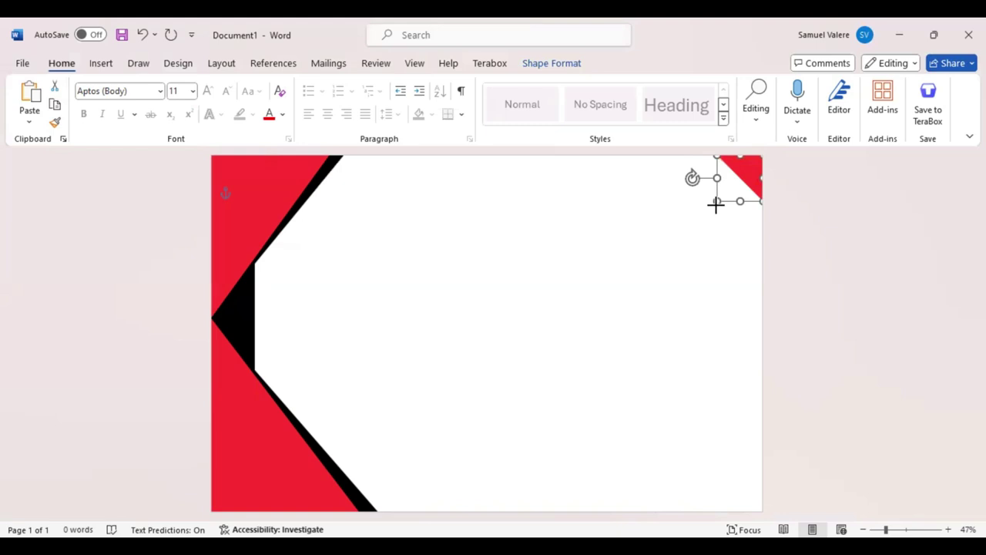
drag(716, 201, 710, 206)
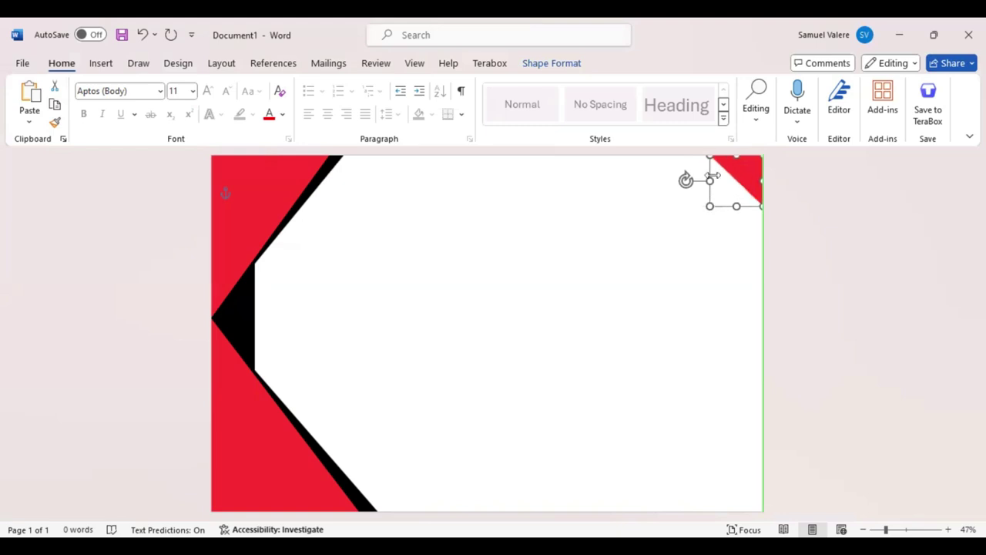
Step: Enlarge the black top-right corner triangle to 1.8 by 1.73 inches so a black stripe edges the red one
click(559, 68)
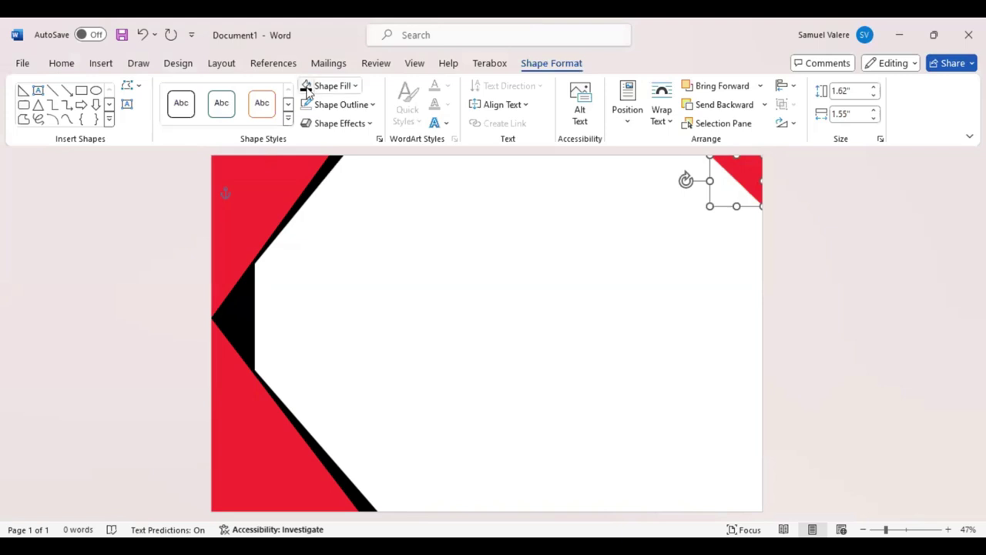
click(701, 108)
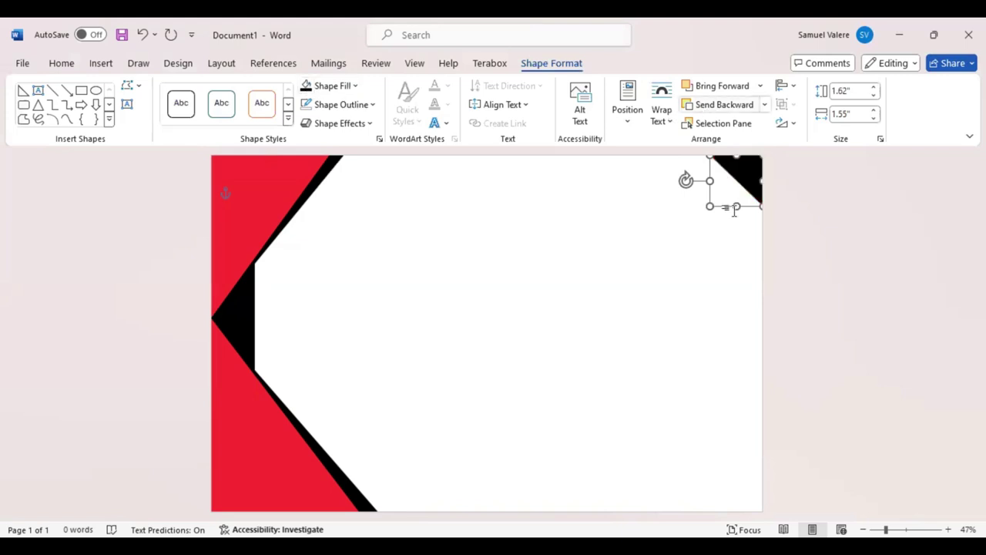
key(ctrl+z)
drag(710, 206, 703, 212)
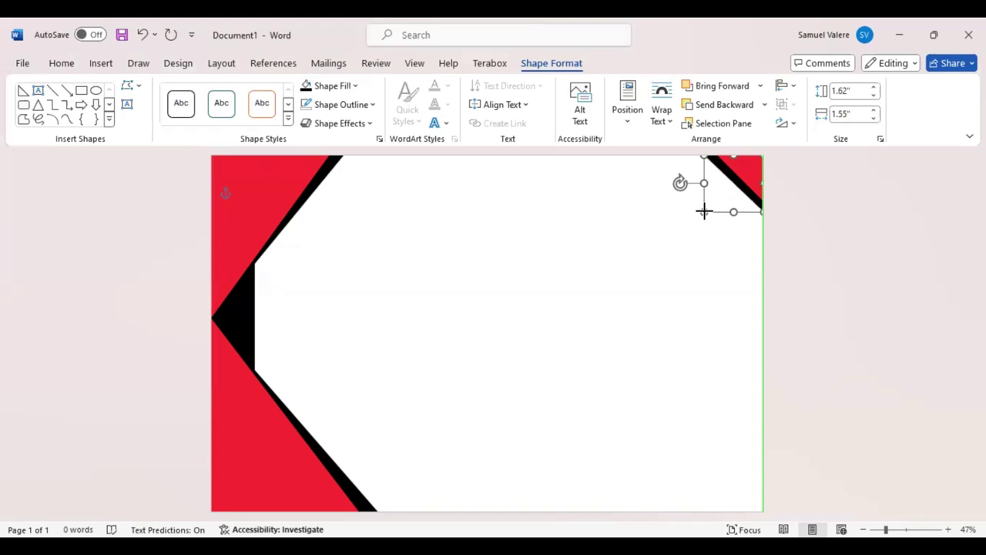
drag(703, 211, 702, 211)
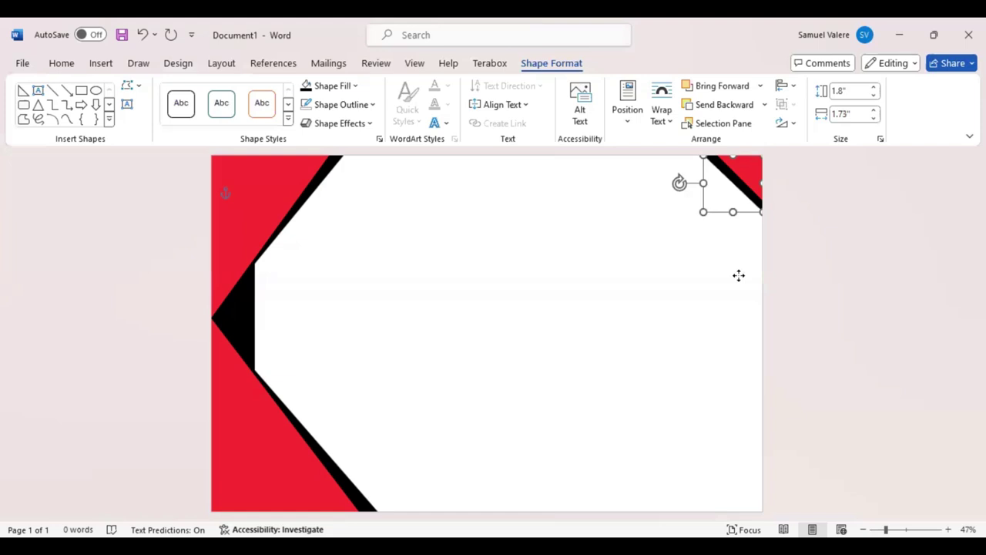
Step: Paste a black triangle copy, rotate it, and place it in the bottom-right corner
key(ctrl+v)
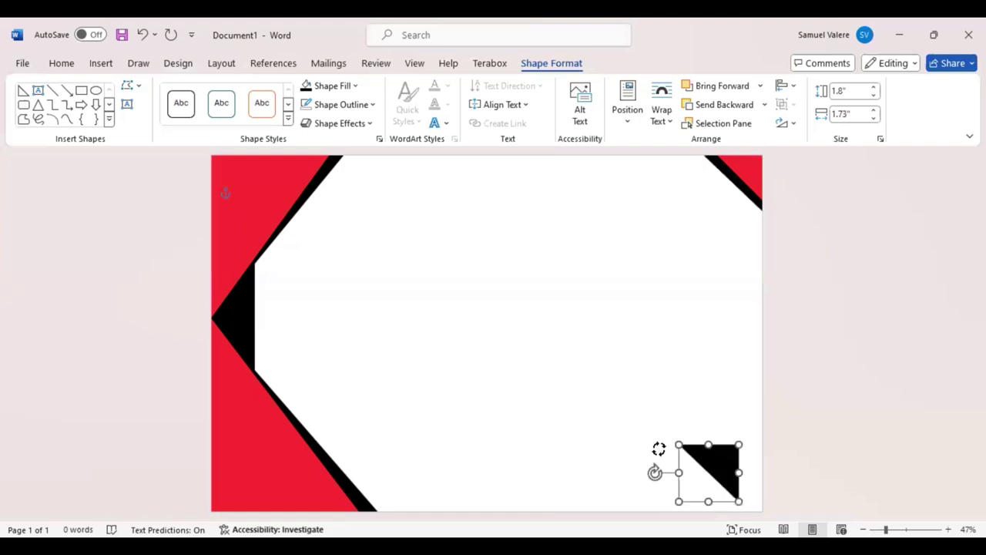
drag(659, 448, 709, 424)
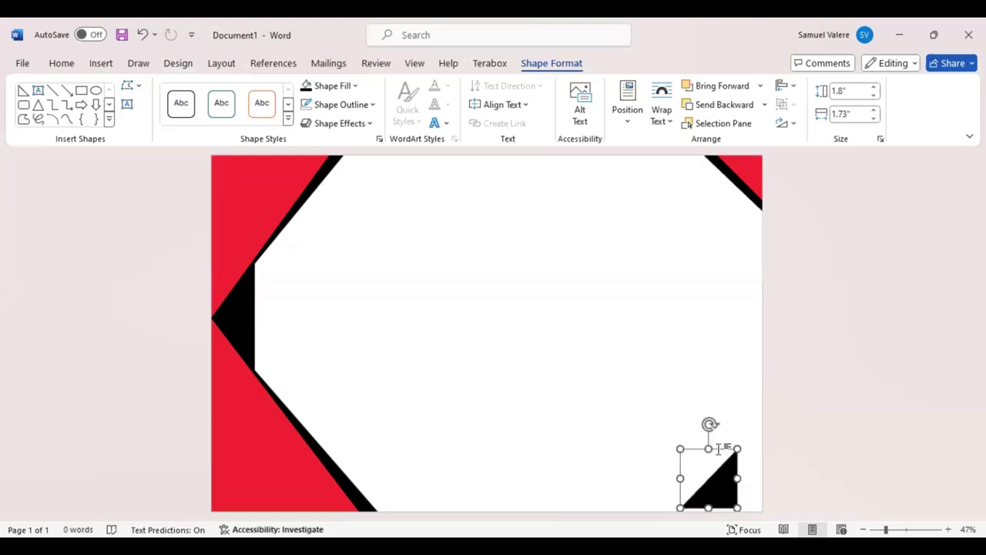
drag(729, 496, 756, 500)
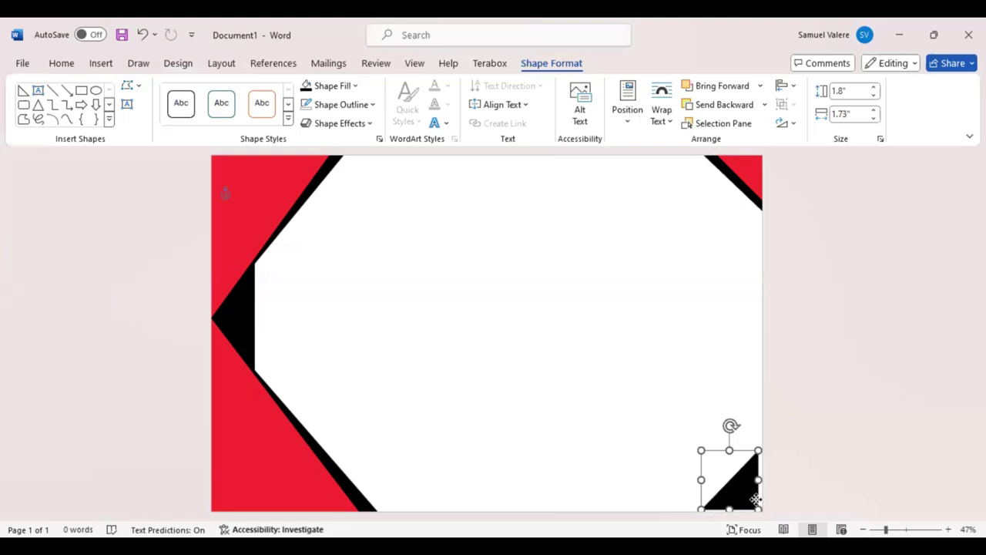
Step: Duplicate the red corner triangle and rotate the copy over the black one in the bottom-right corner
click(750, 171)
drag(750, 170, 755, 175)
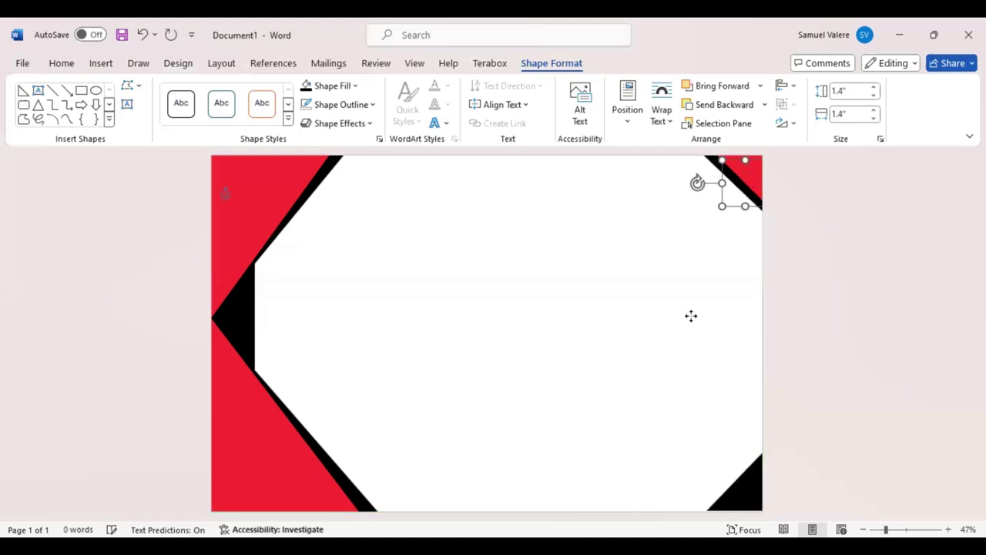
key(ctrl+v)
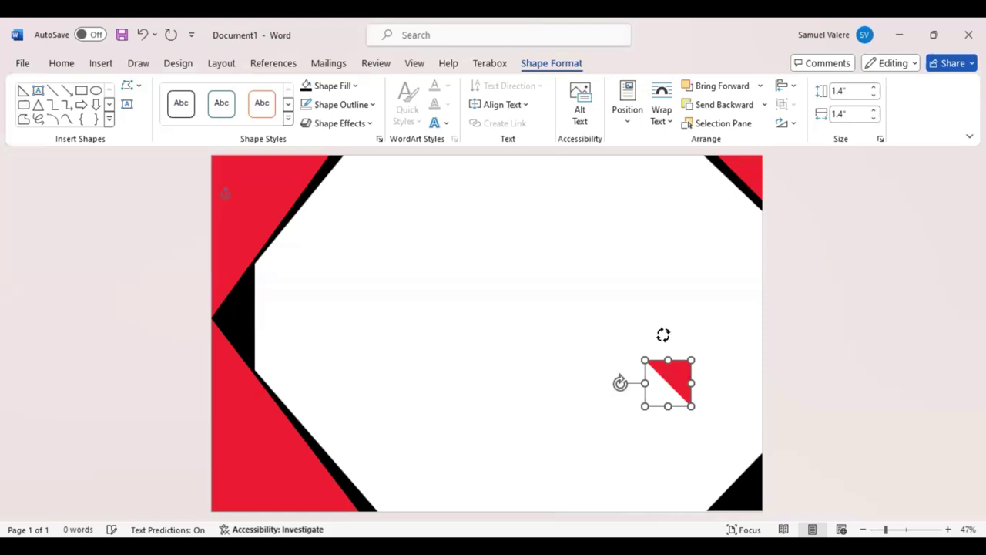
drag(663, 334, 755, 507)
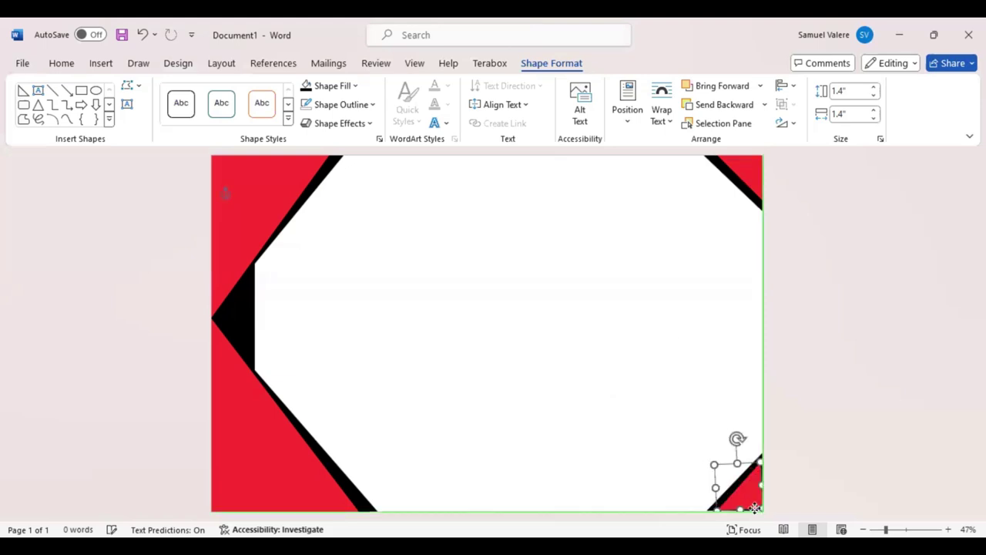
click(748, 496)
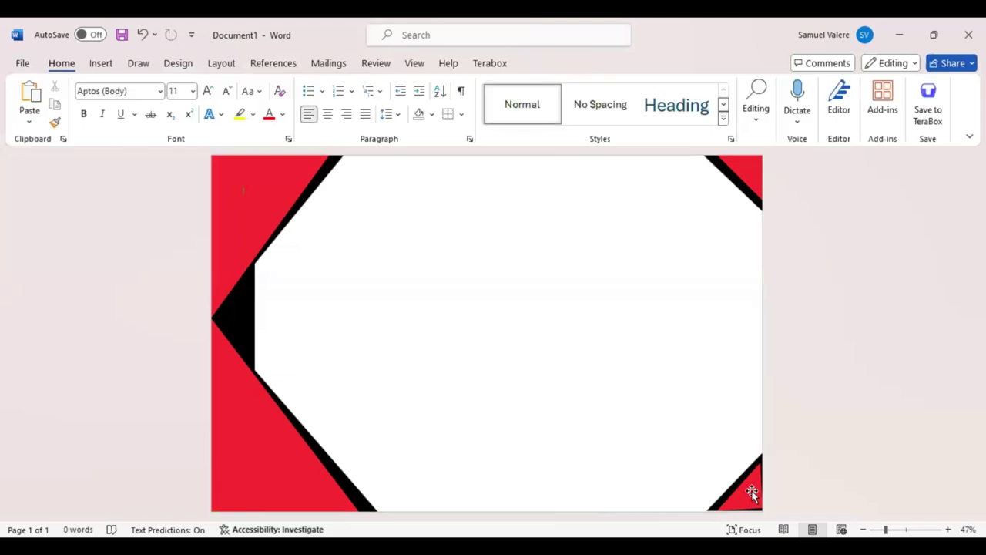
Step: Nudge and drag the bottom-right red-and-black triangle flush into the page corner, then check the top-right one
click(741, 462)
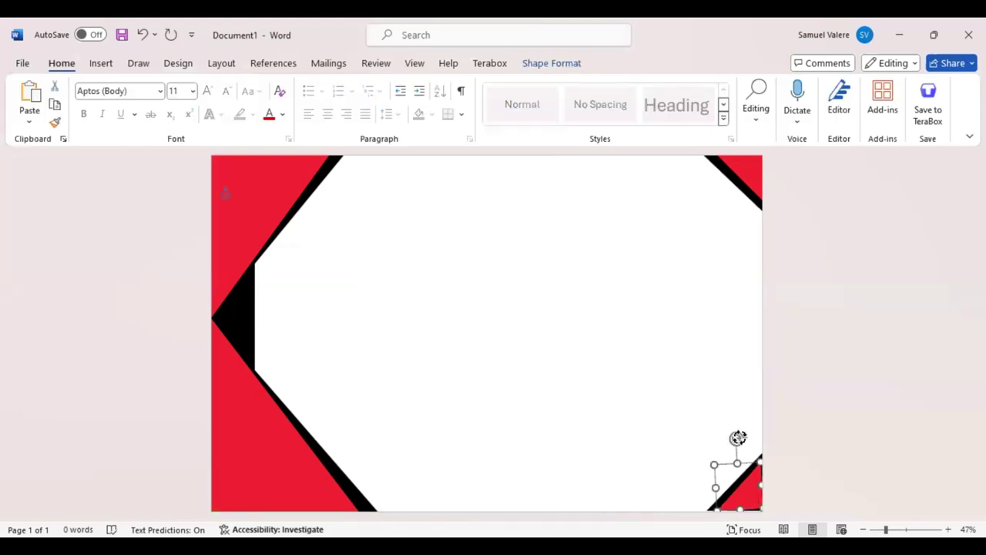
key(Down)
key(Down)
key(Down)
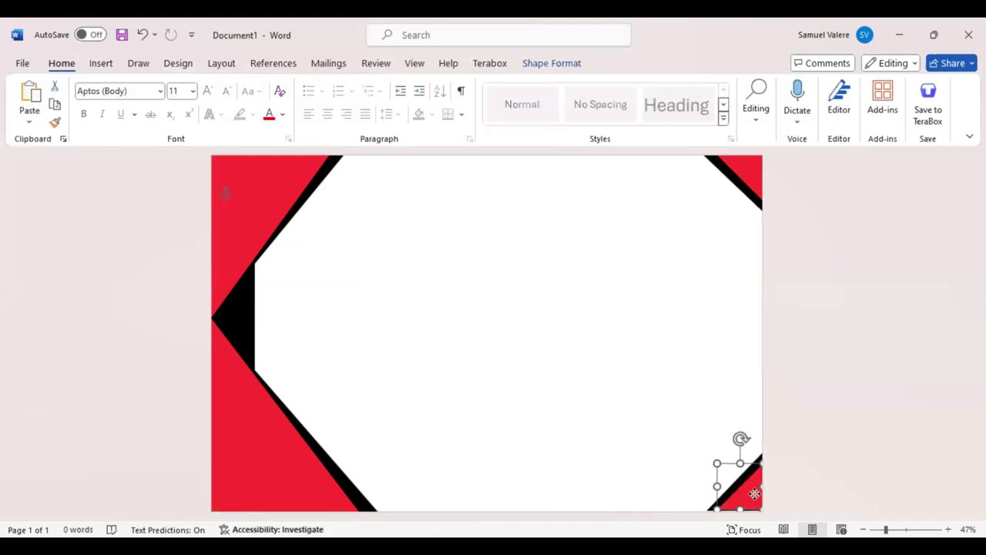
click(711, 501)
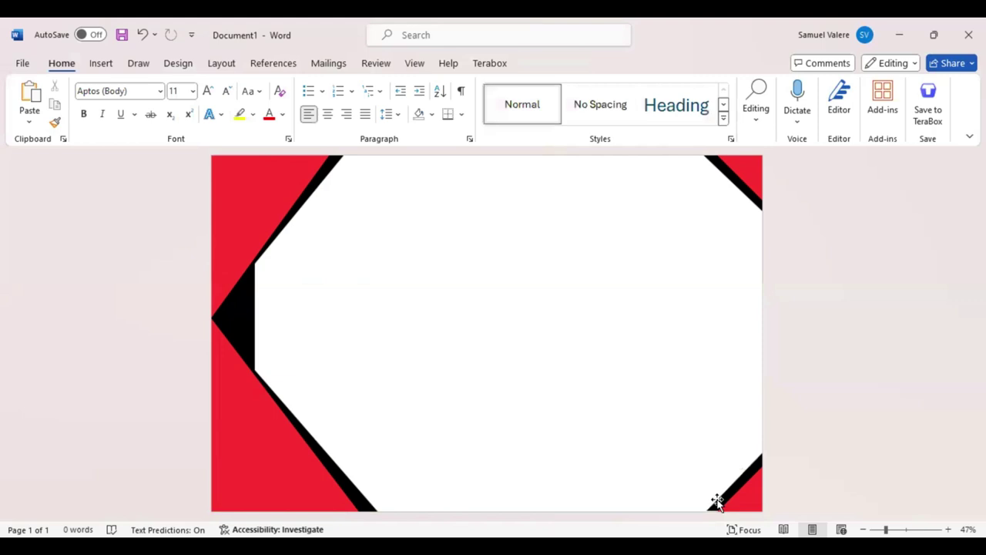
click(741, 479)
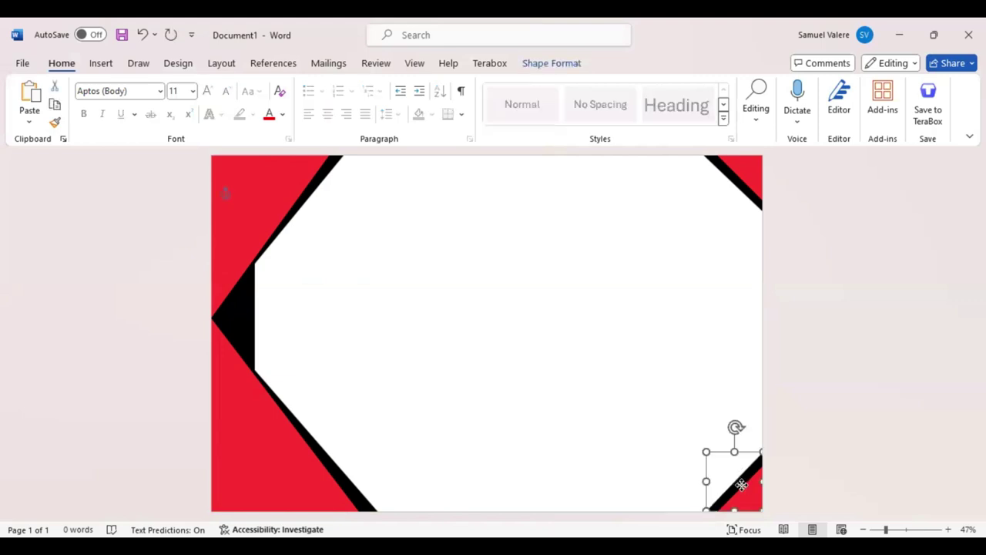
click(697, 456)
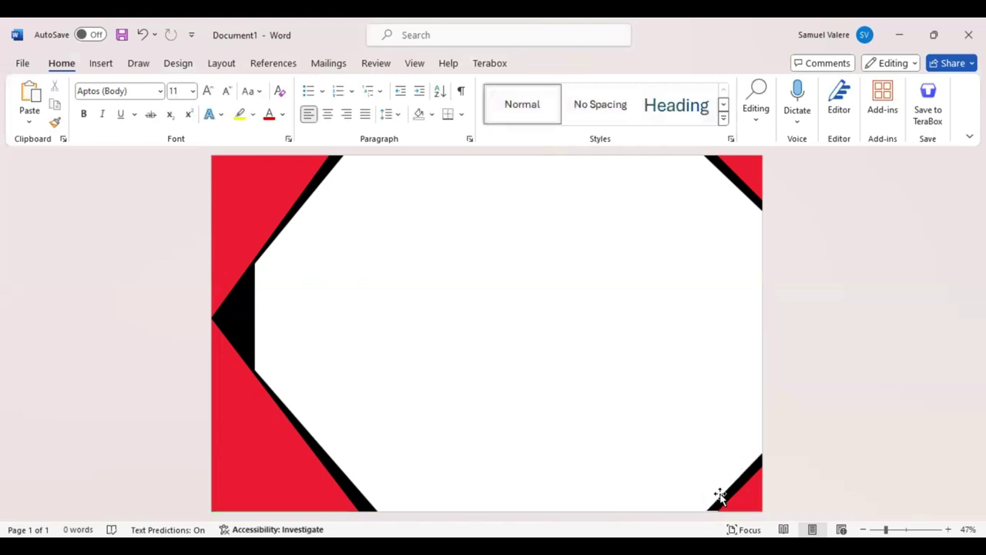
click(723, 487)
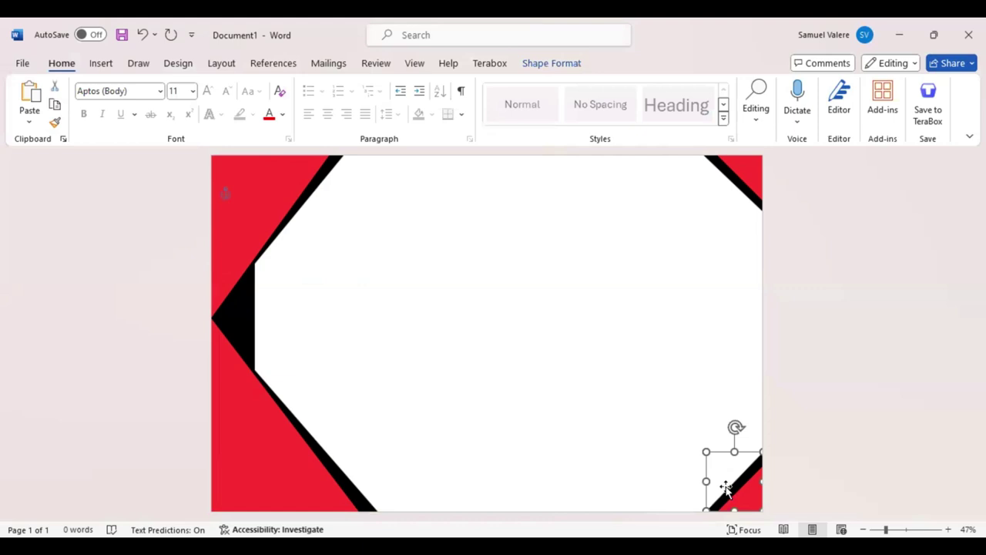
mouse_move(726, 487)
mouse_down()
mouse_move(733, 495)
mouse_move(733, 479)
mouse_up()
click(738, 502)
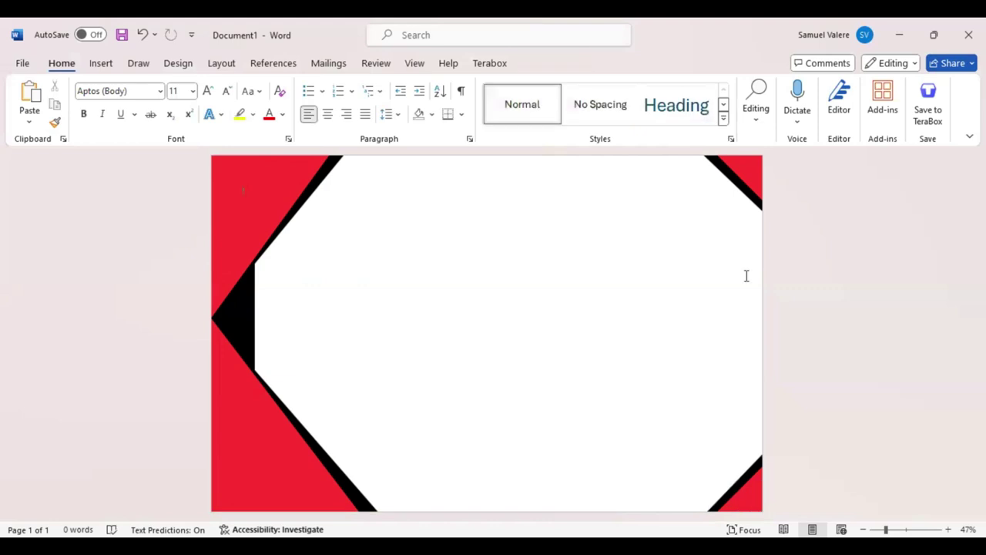
click(694, 235)
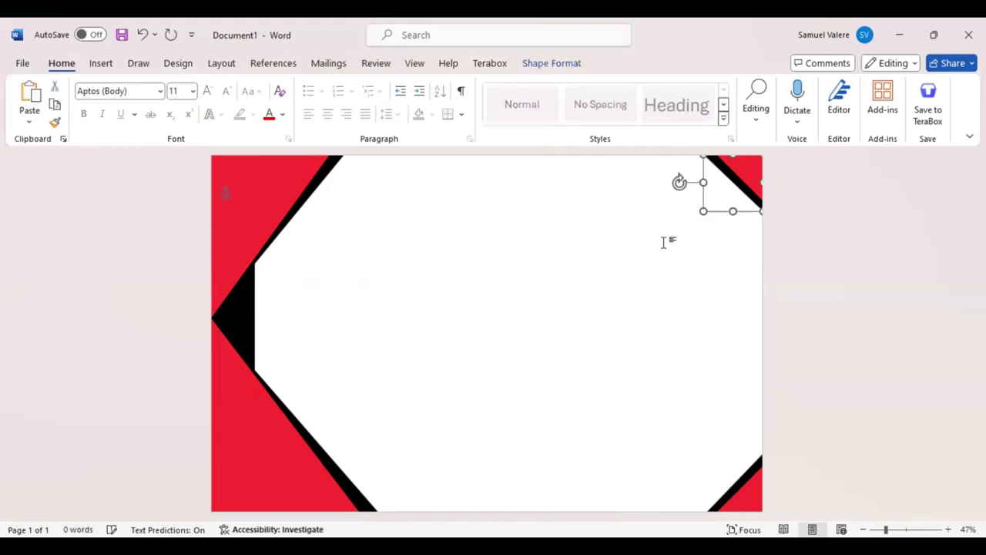
click(650, 254)
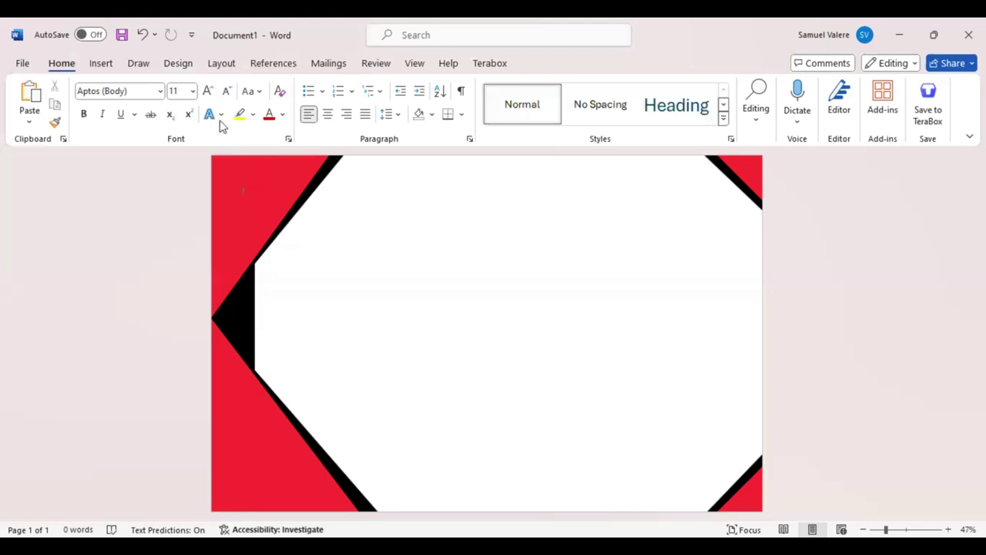
Step: Draw a large rectangle covering most of the page and centre it
key(alt+n)
key(s)
key(h)
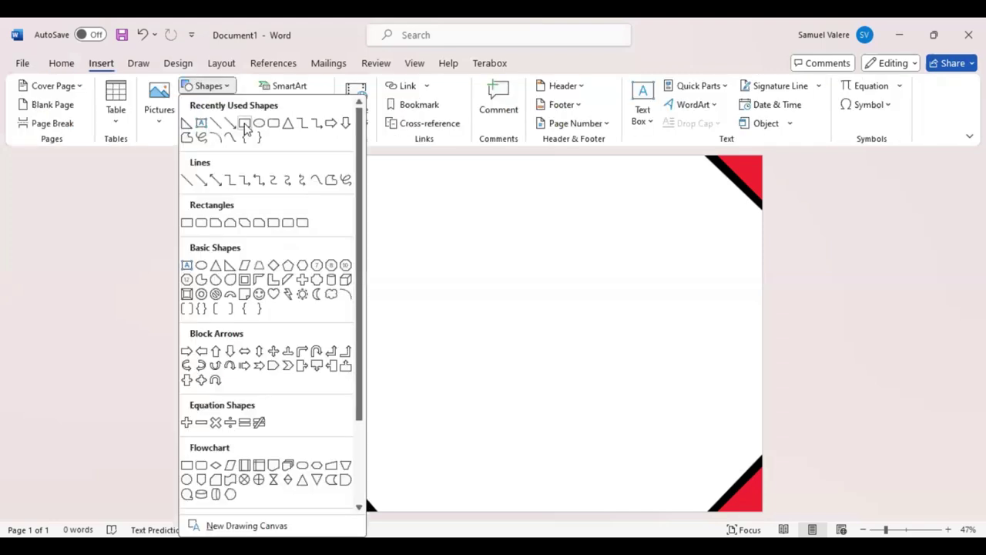
click(244, 123)
drag(249, 179, 750, 507)
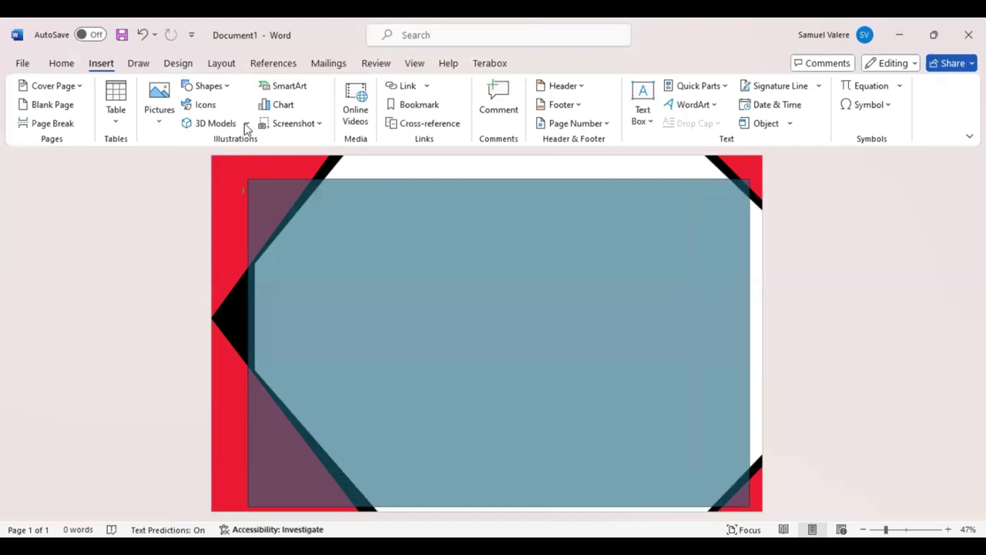
drag(497, 179, 498, 168)
drag(502, 272, 448, 285)
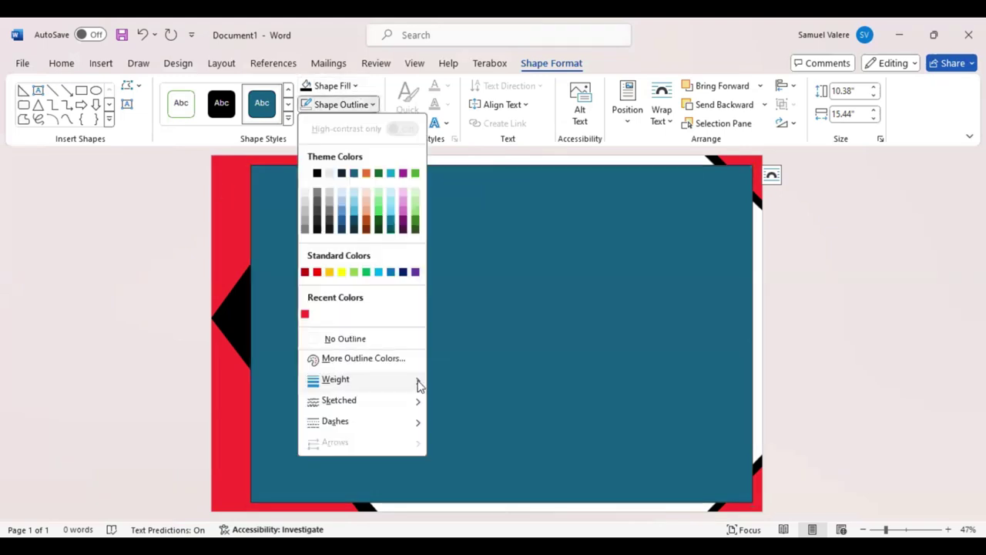
mouse_move(335, 379)
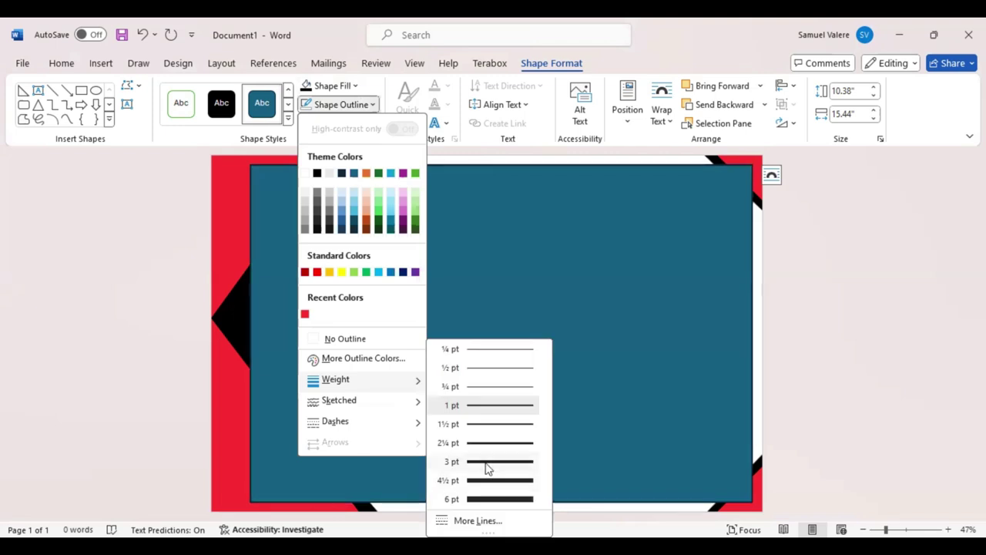
Step: Give the rectangle a thin outline and send it behind the corner shapes
click(359, 98)
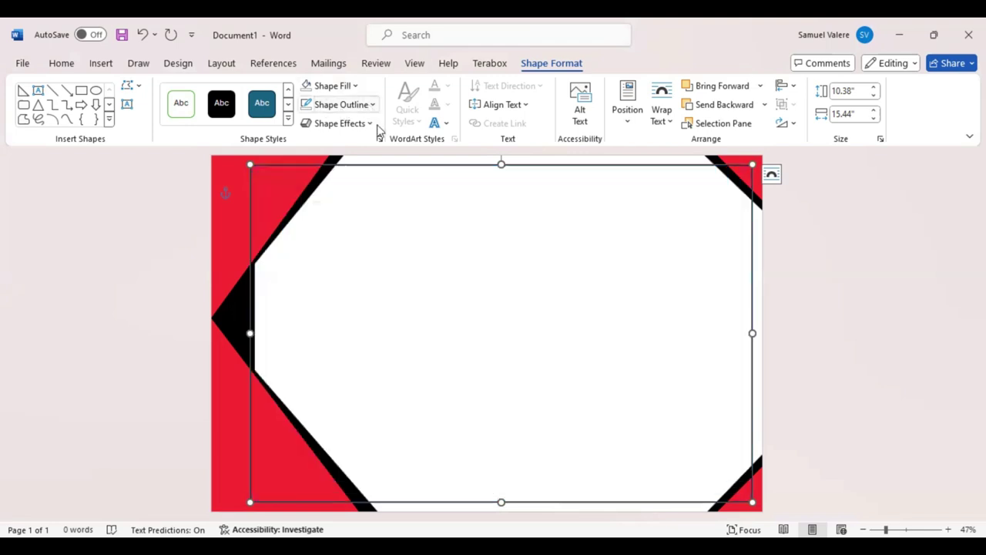
click(727, 107)
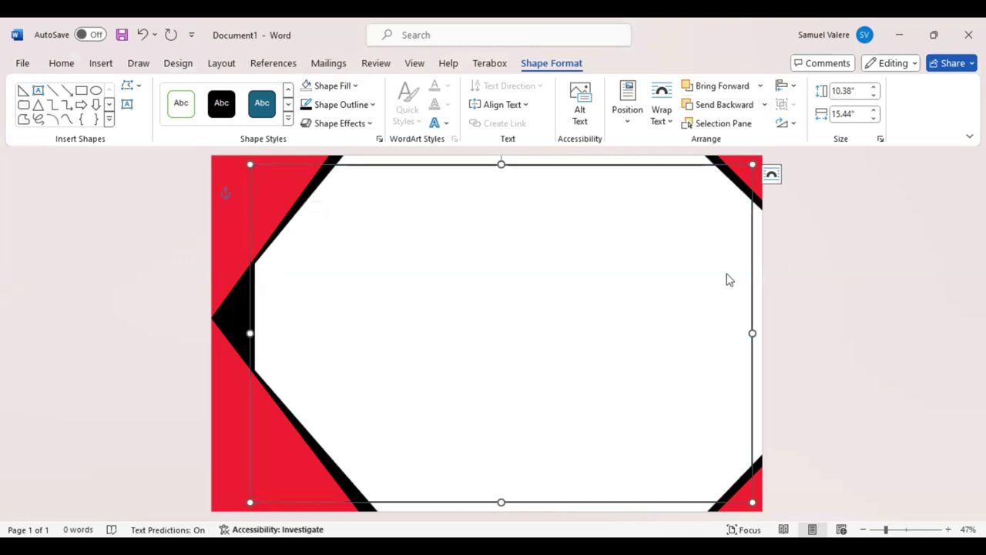
click(429, 282)
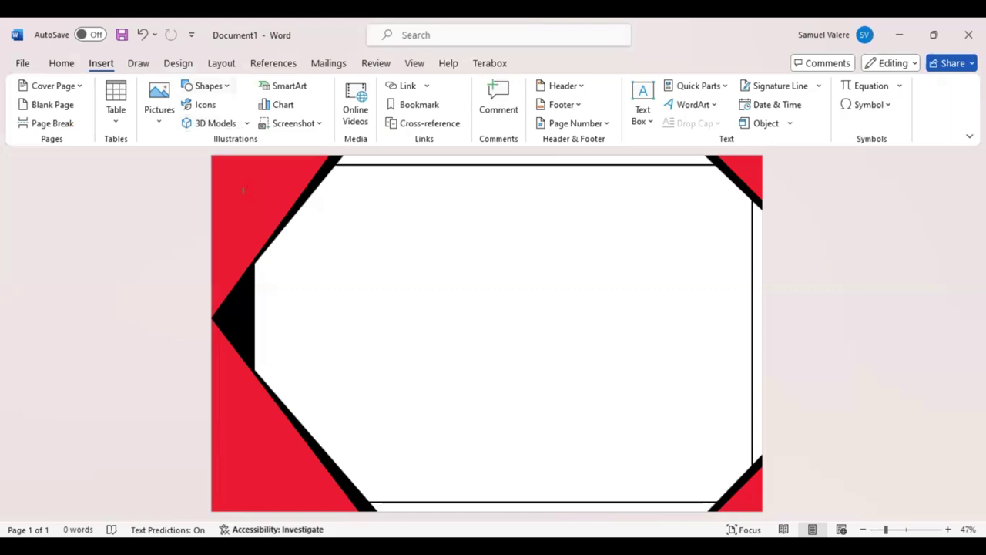
Step: Add a text box reading 'Certificate' in bold, centred 80-pt type near the top of the page
drag(366, 223, 598, 247)
text(Certif)
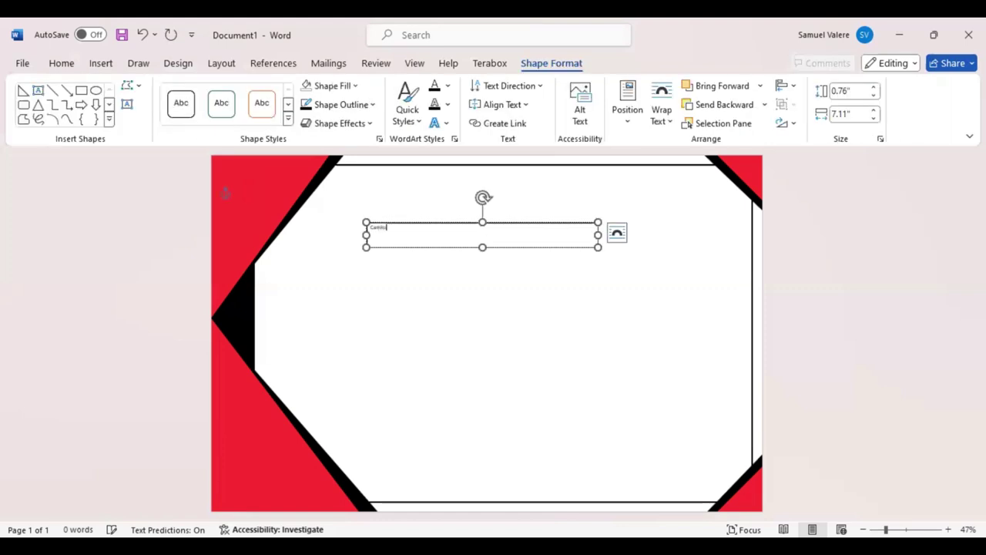
text(icate)
drag(398, 228, 366, 228)
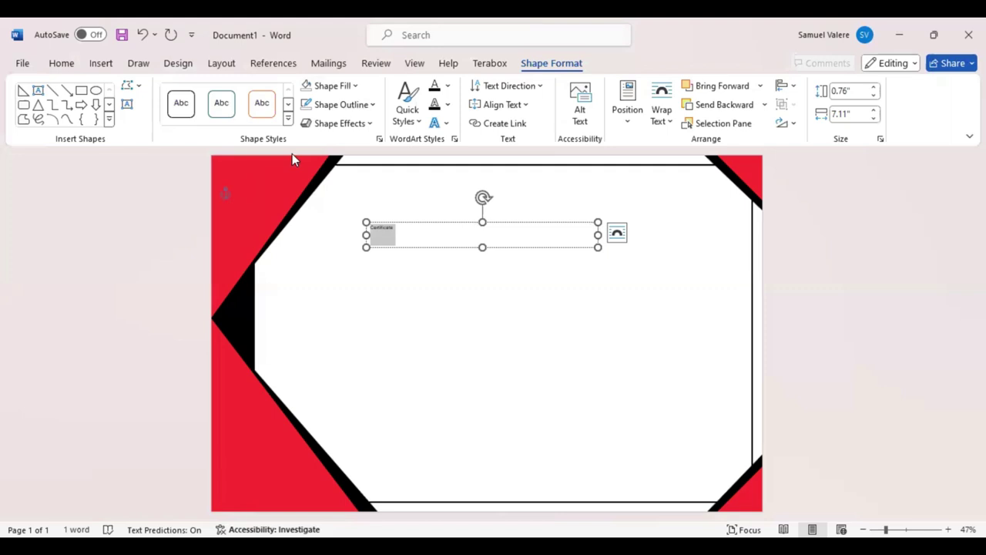
click(62, 65)
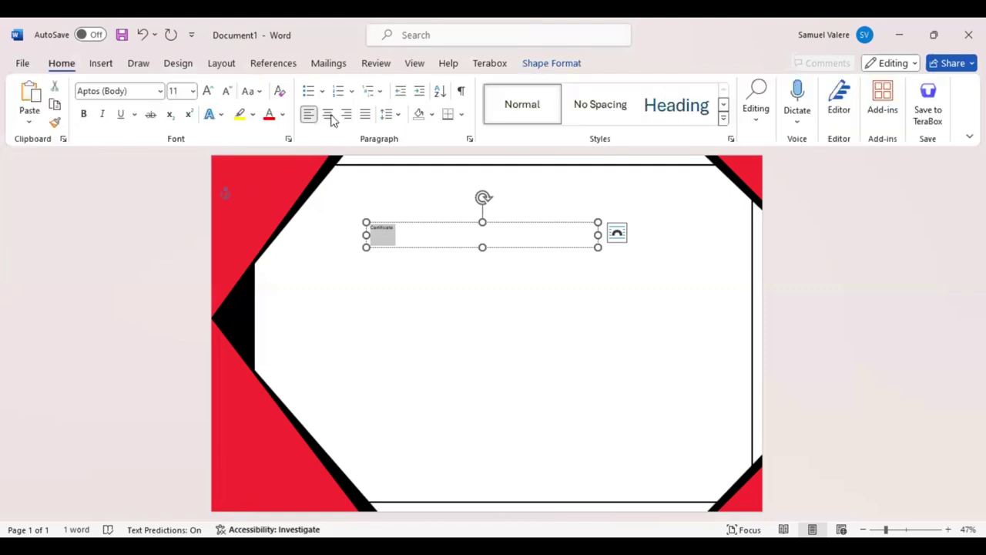
click(208, 91)
key(ctrl+e)
click(208, 91)
text(80)
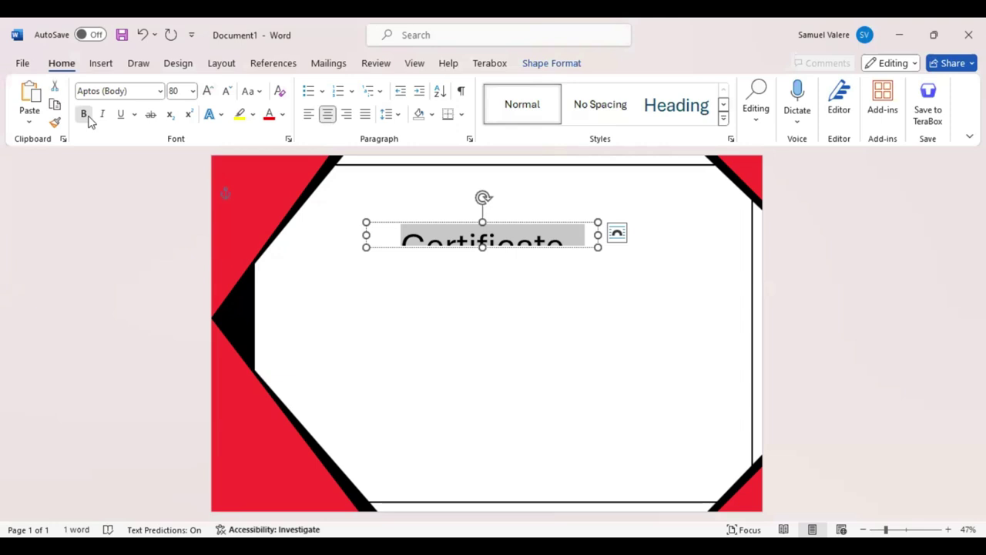
click(88, 118)
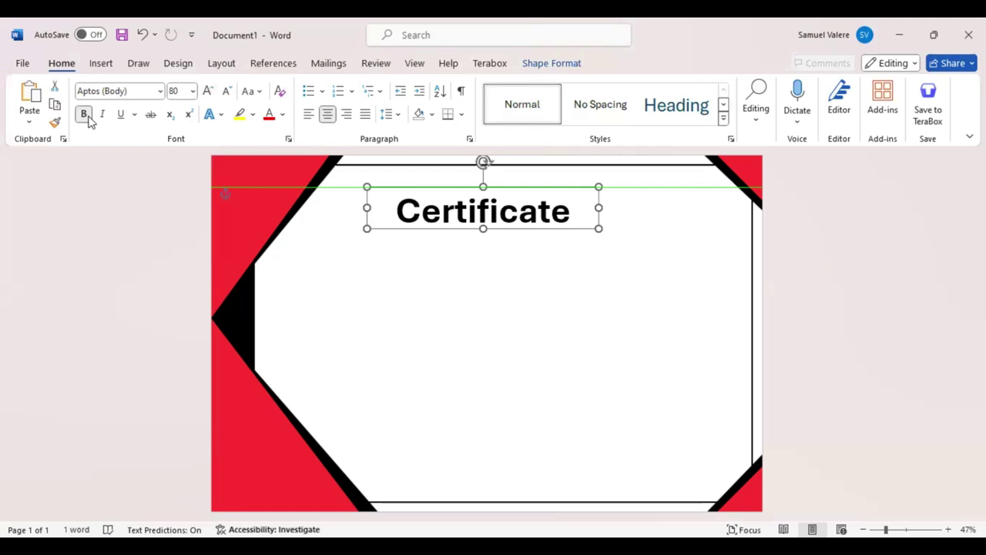
key(Right)
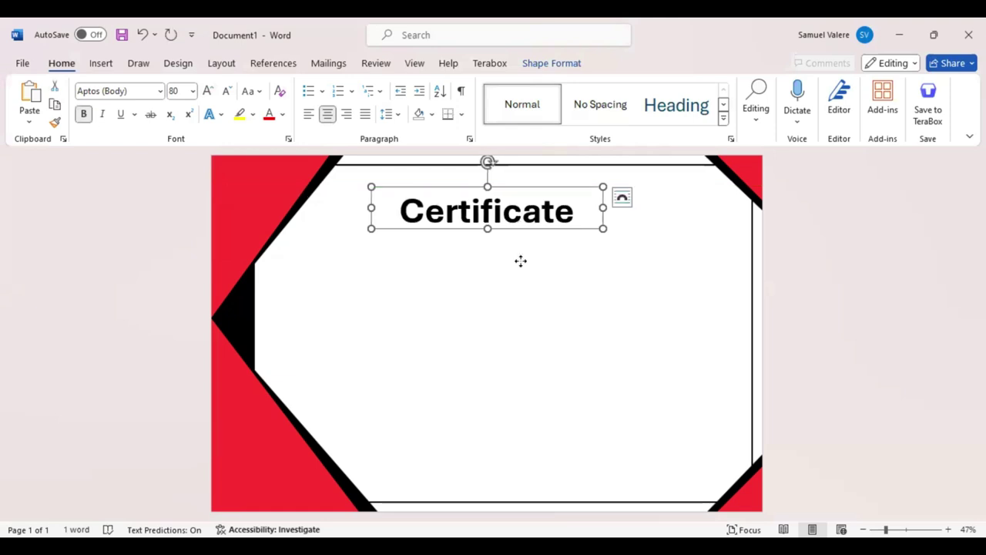
Step: Duplicate the title box and replace its text with non-bold 'Of Appreciation'
key(ctrl+c)
key(ctrl+v)
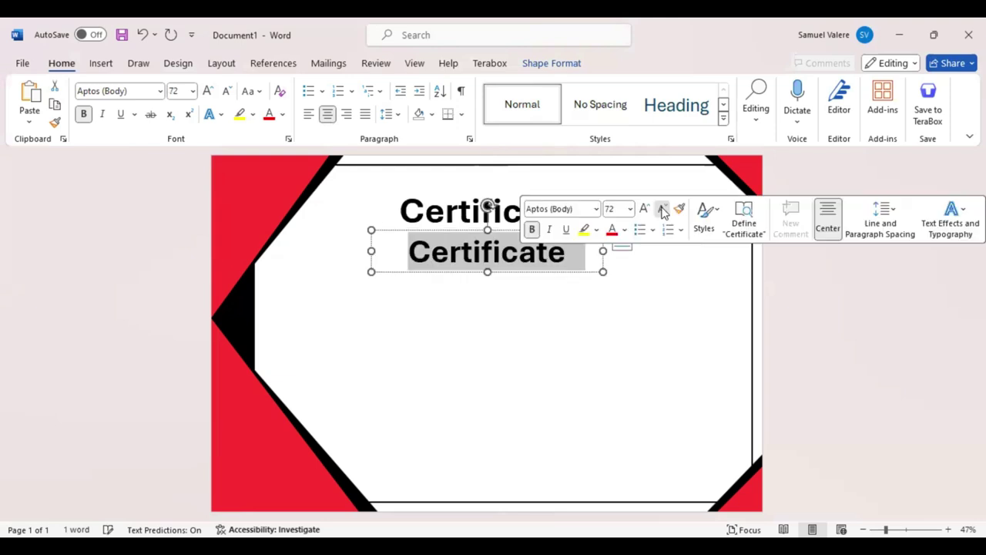
double_click(663, 210)
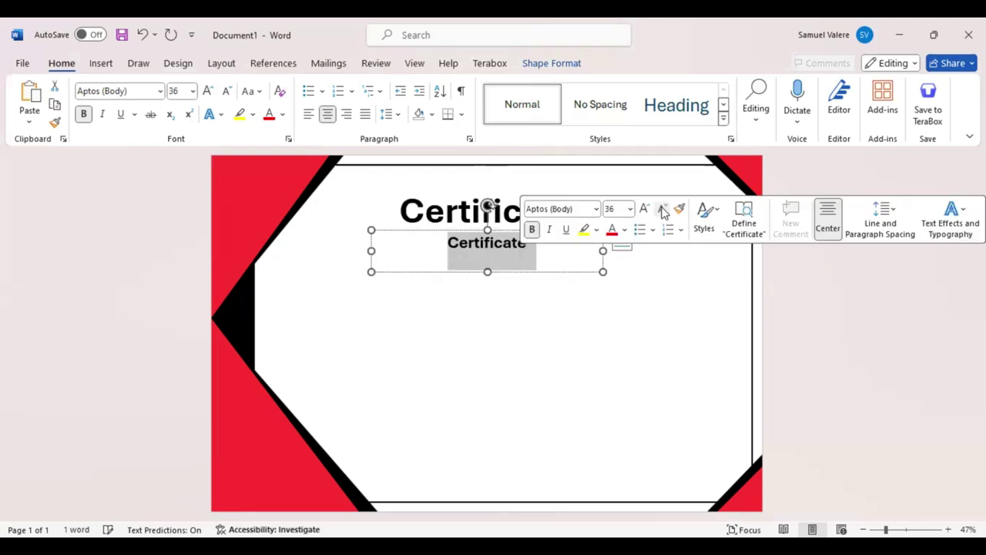
key(ctrl+b)
key(ctrl+bracketleft)
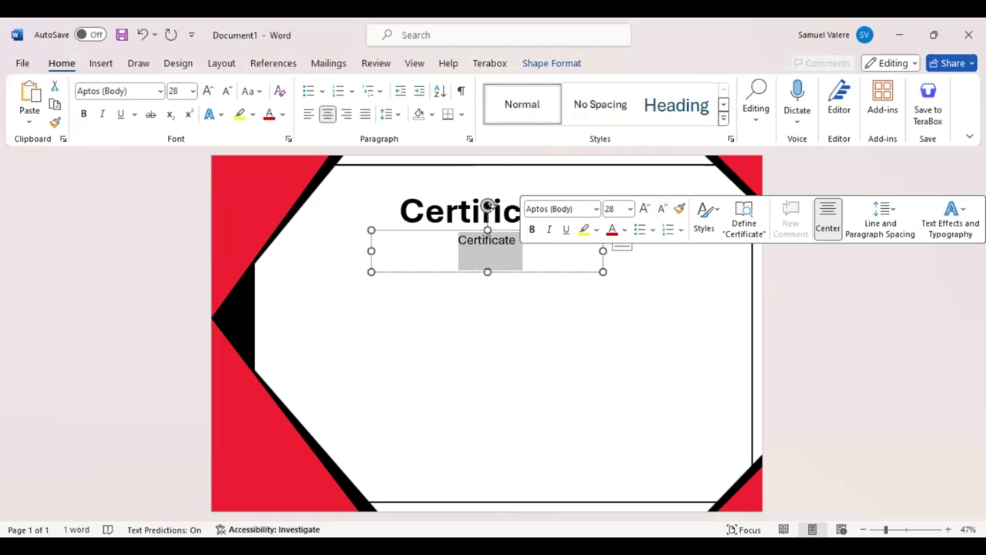
text(Of Appreciation)
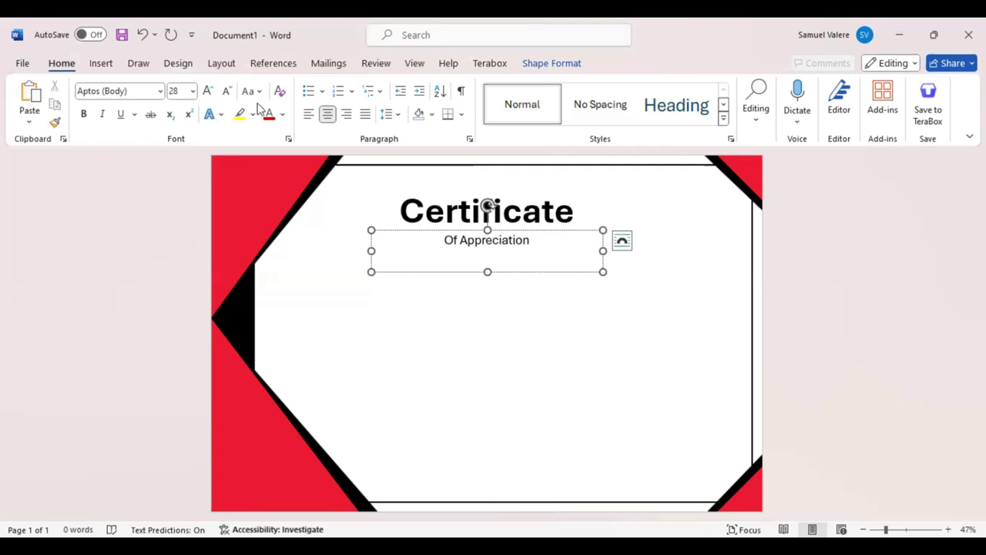
Step: Convert the subtitle to all capitals and shrink it to 18 pt
key(ctrl+a)
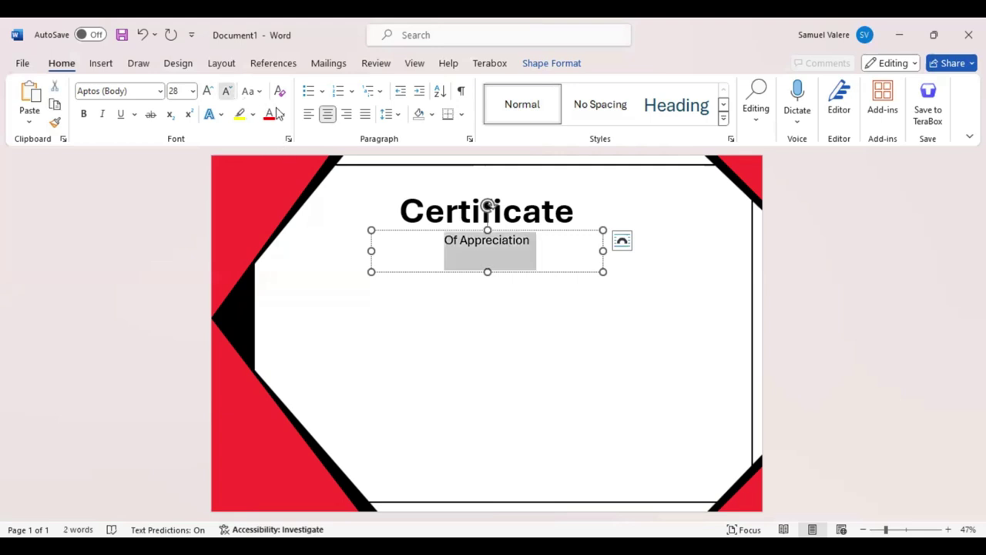
click(227, 92)
click(227, 93)
key(ctrl+shift+a)
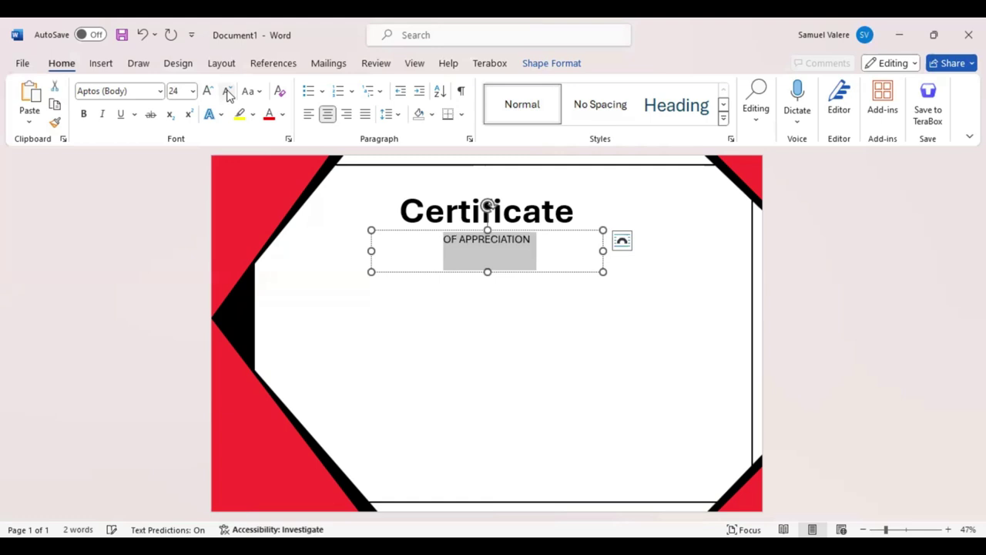
click(227, 93)
click(228, 92)
click(227, 92)
Step: Expand the subtitle's letter spacing by 1 pt in the Font dialog
click(289, 136)
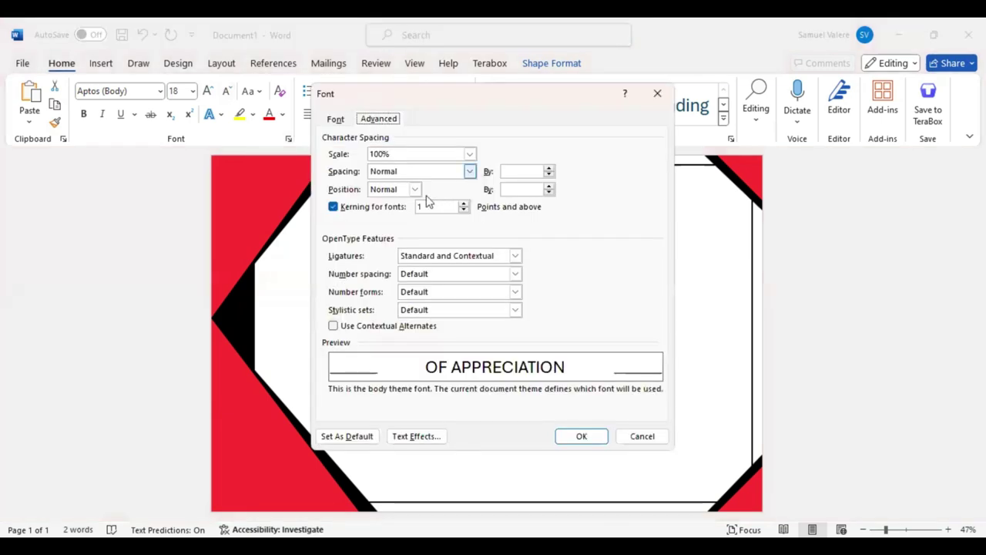
click(511, 171)
text(1)
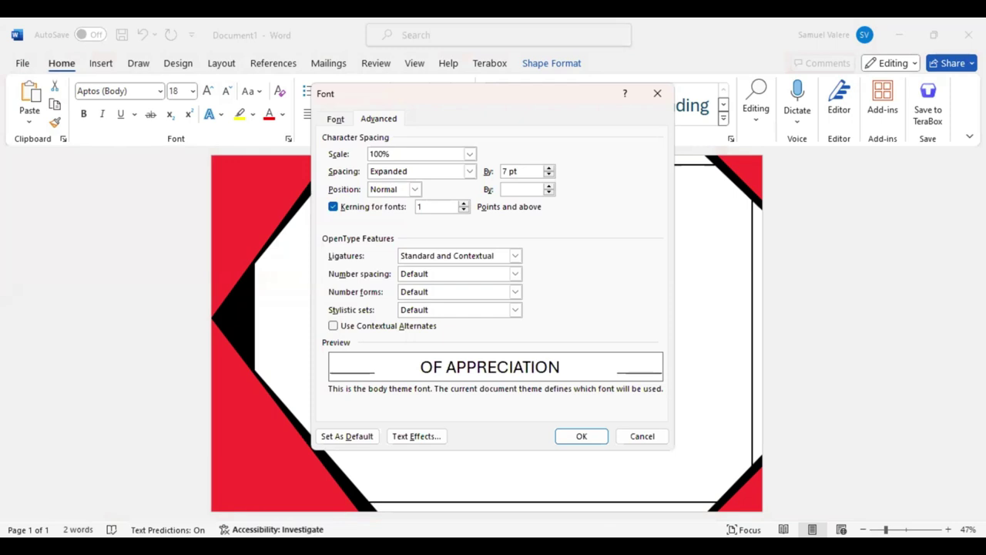
key(Return)
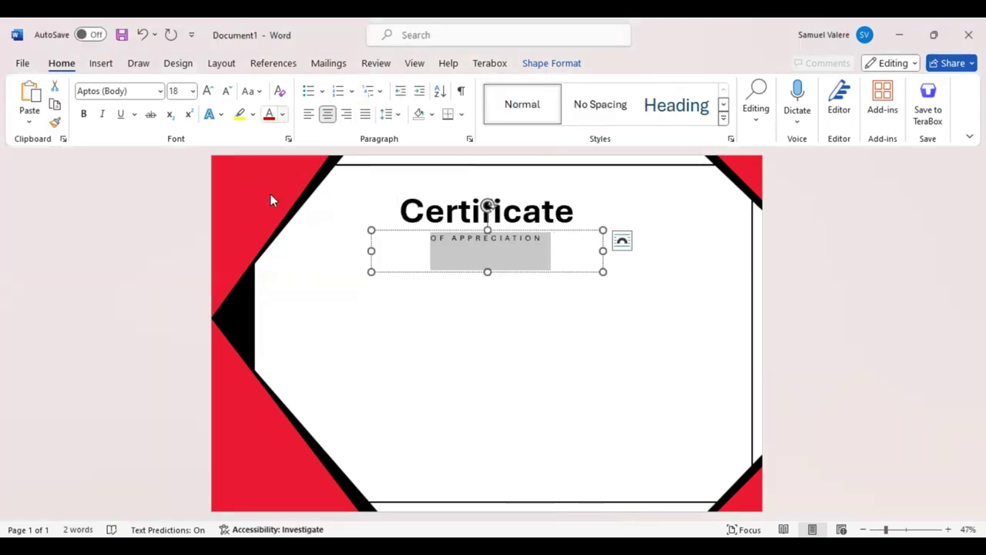
Step: Make the subtitle dark grey, fit its box to the text, and enlarge it to 20 pt
key(alt+h)
key(f)
key(c)
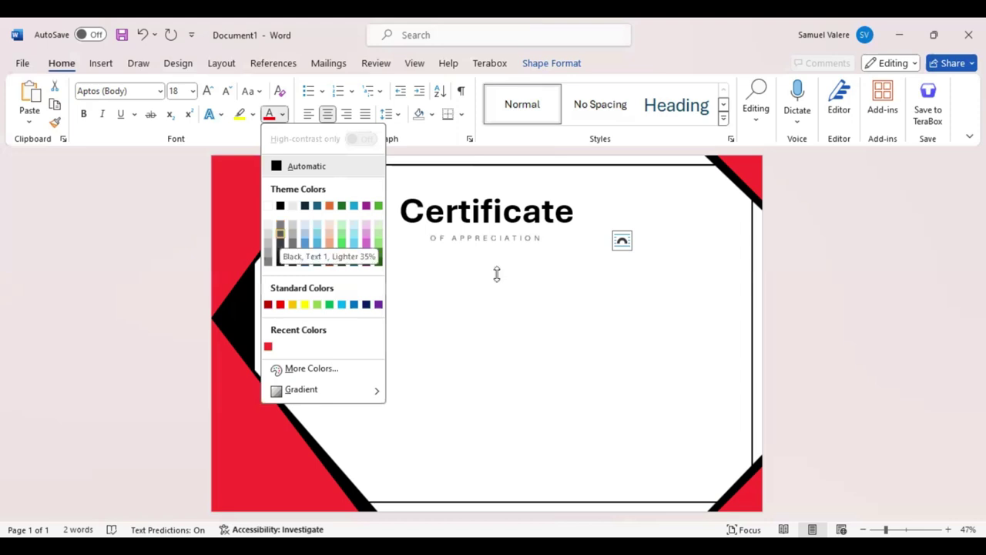
key(Escape)
drag(487, 271, 487, 247)
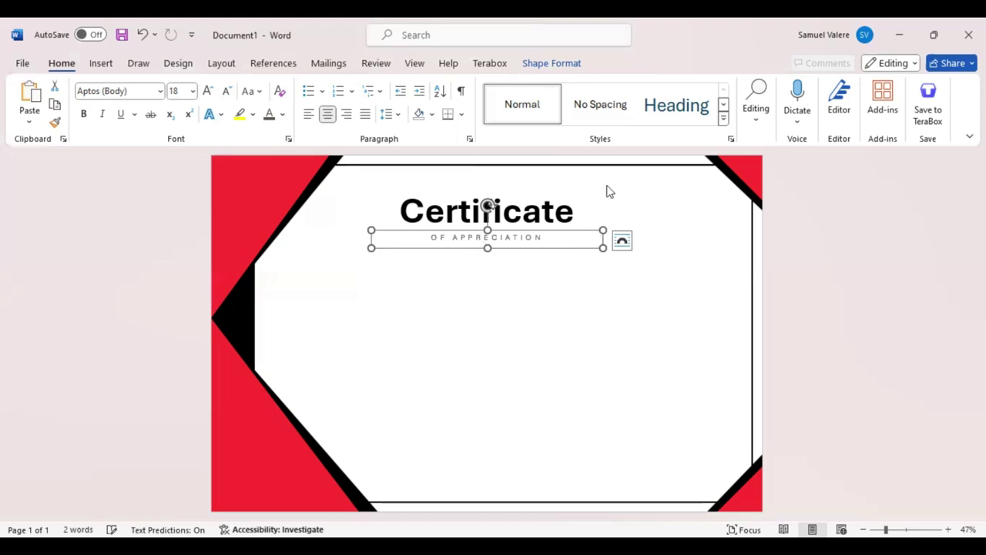
key(ctrl+])
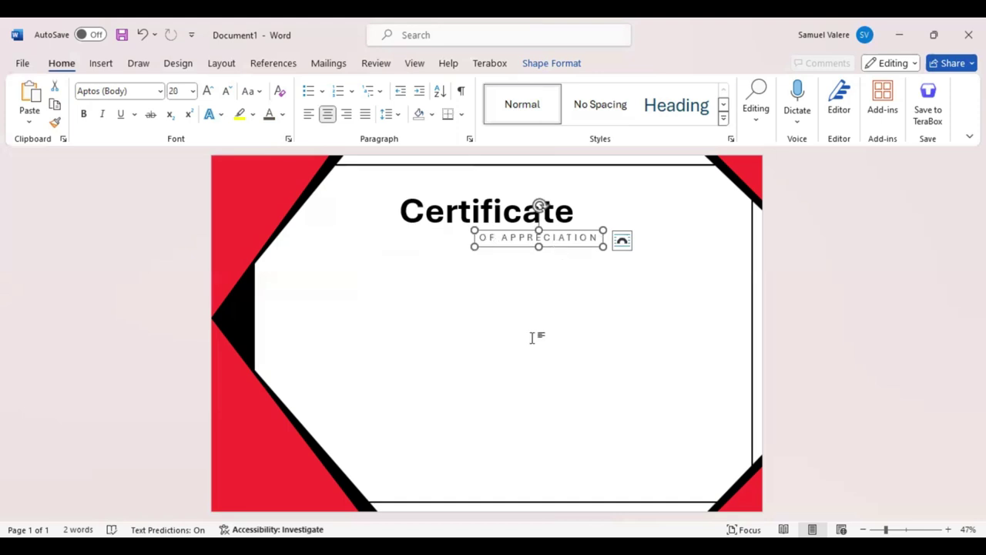
click(410, 290)
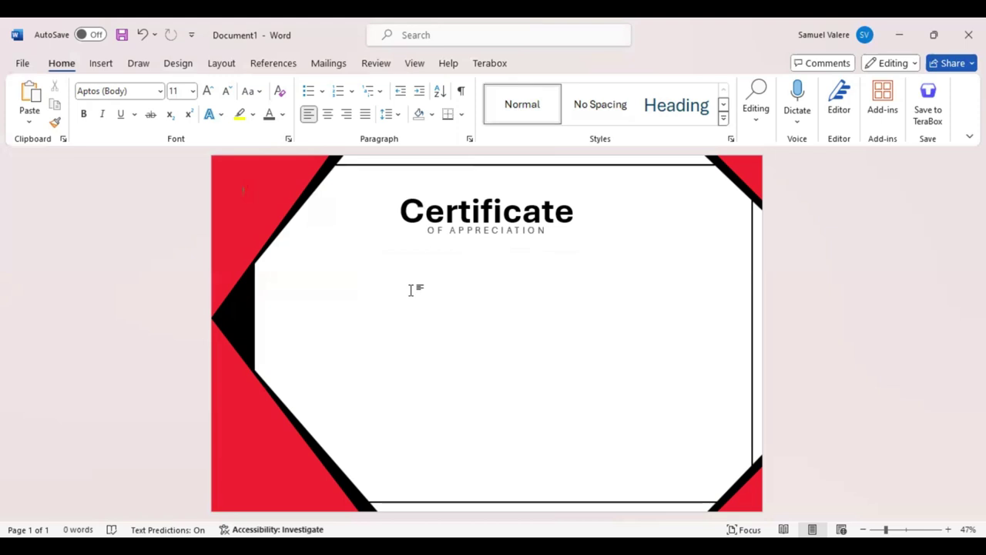
Step: Duplicate the OF APPRECIATION box and move the copy just below it
click(501, 244)
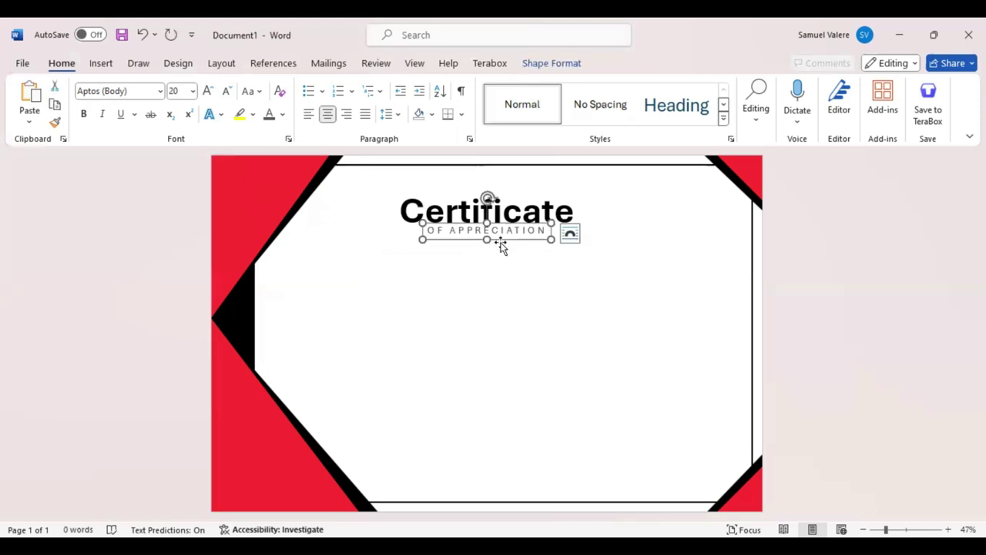
key(ctrl+c)
key(ctrl+v)
drag(521, 248, 522, 297)
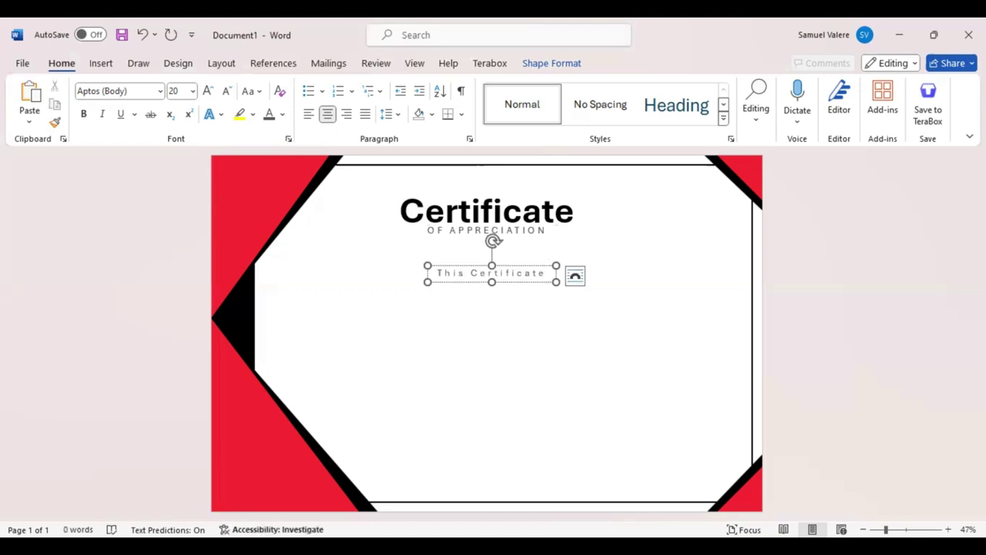
Step: Edit the copy to read 'This Certificate is Greatly Presented To', widen it and nudge it up
text( is Greatly)
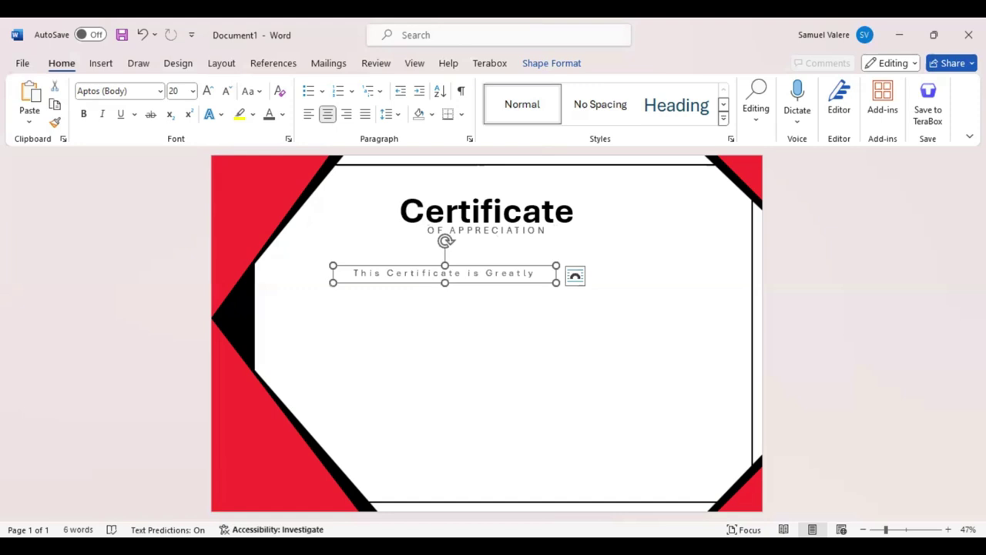
drag(556, 282, 653, 282)
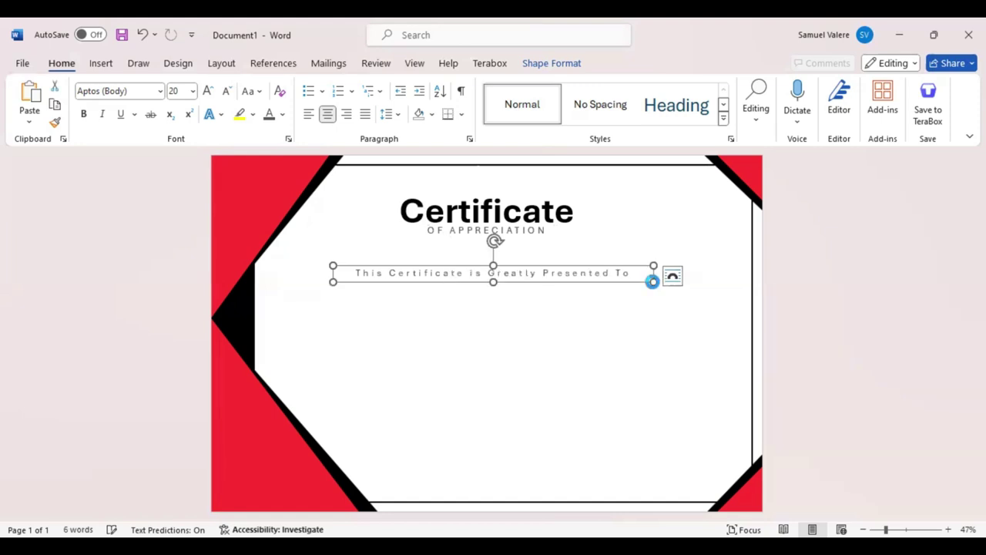
key(Up)
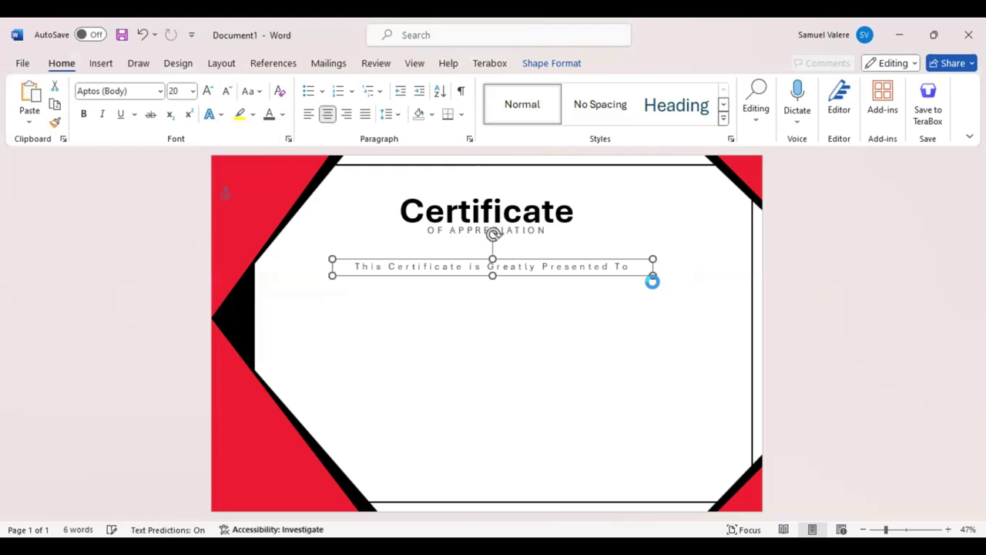
key(ctrl+a)
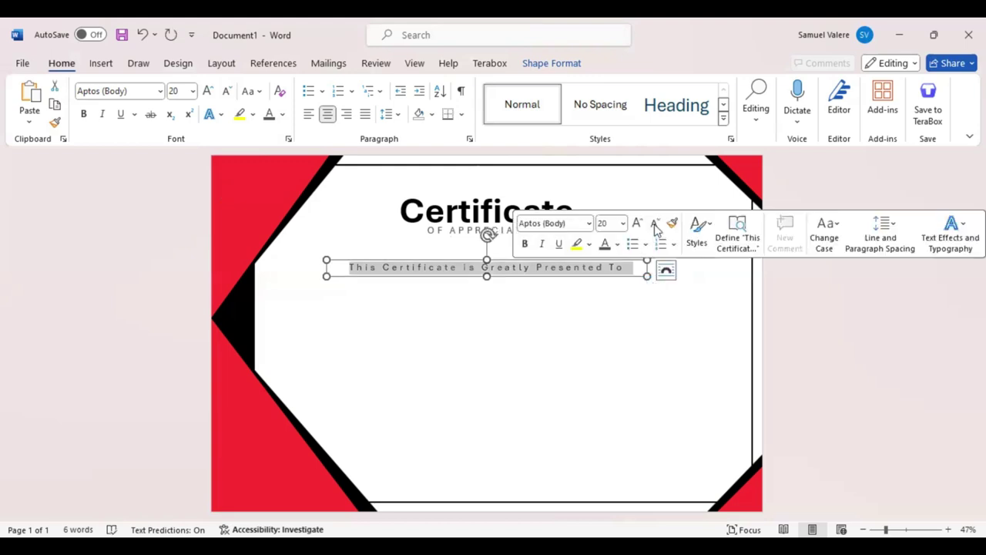
click(388, 296)
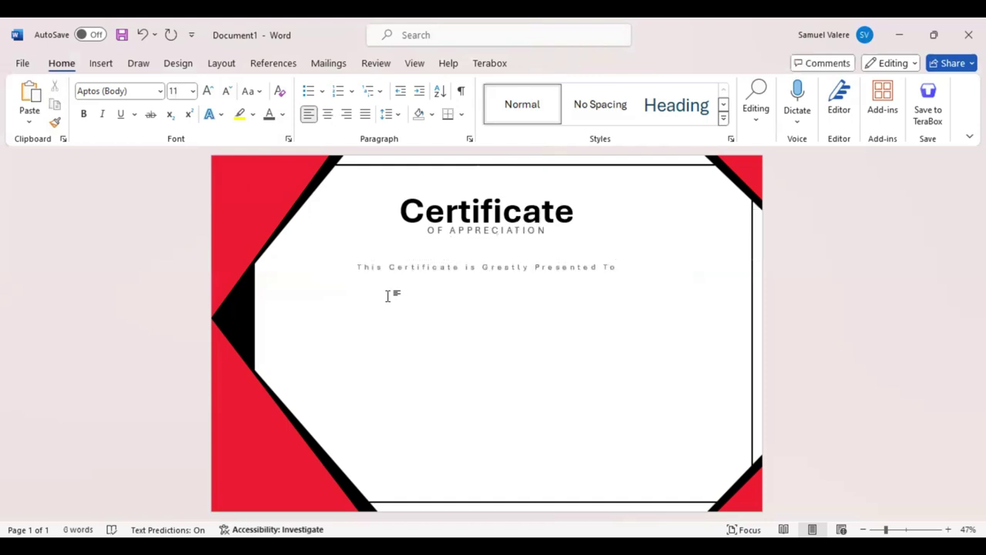
Step: Copy the Certificate title box lower on the page and type 'Name Surname' into it
key(ctrl+z)
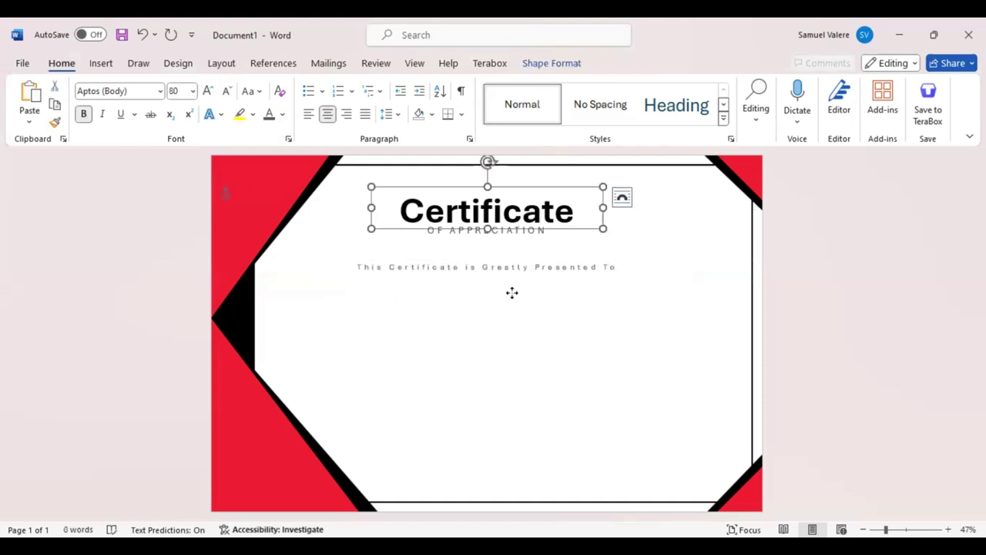
drag(512, 293, 505, 344)
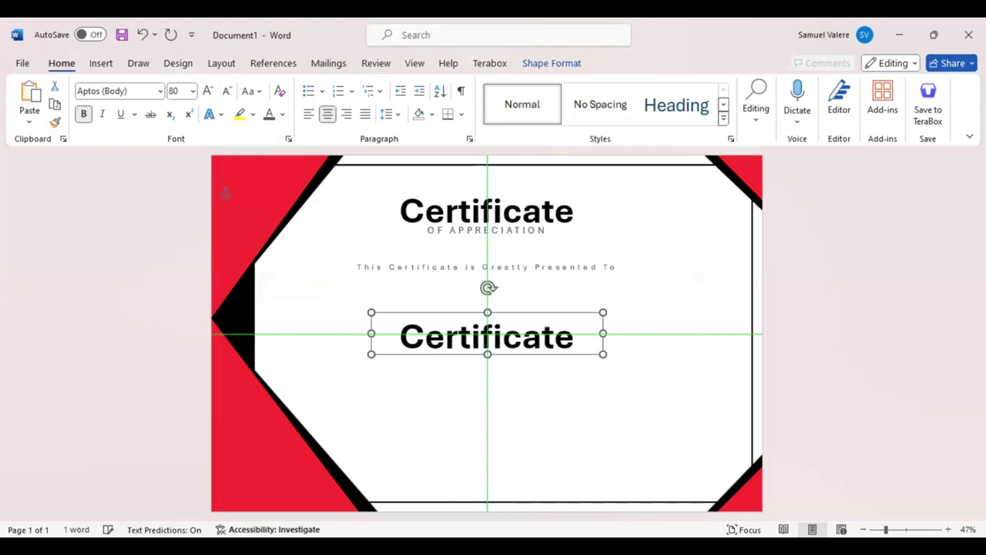
text(Name)
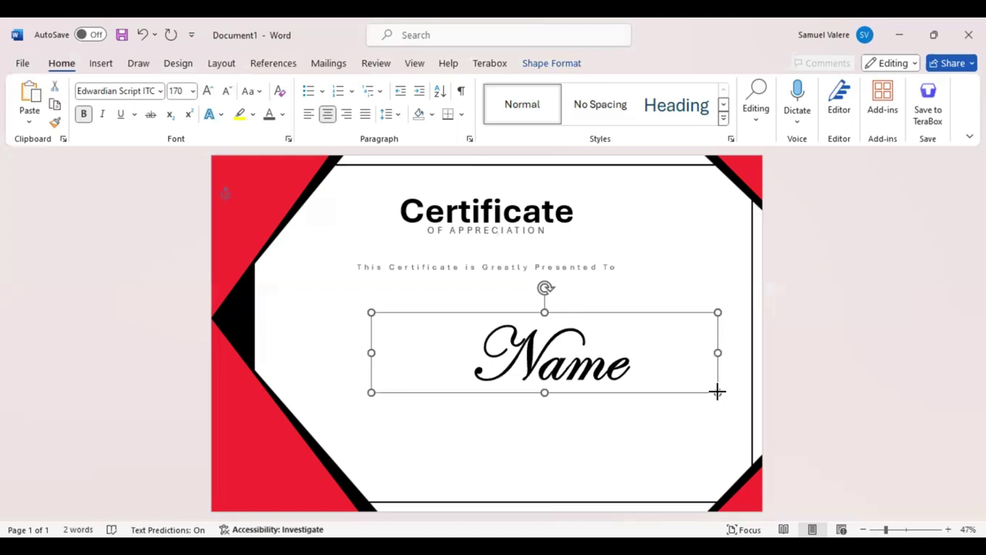
Step: Resize the Edwardian Script name box and nudge it centred just below the presentation line
drag(372, 352, 301, 346)
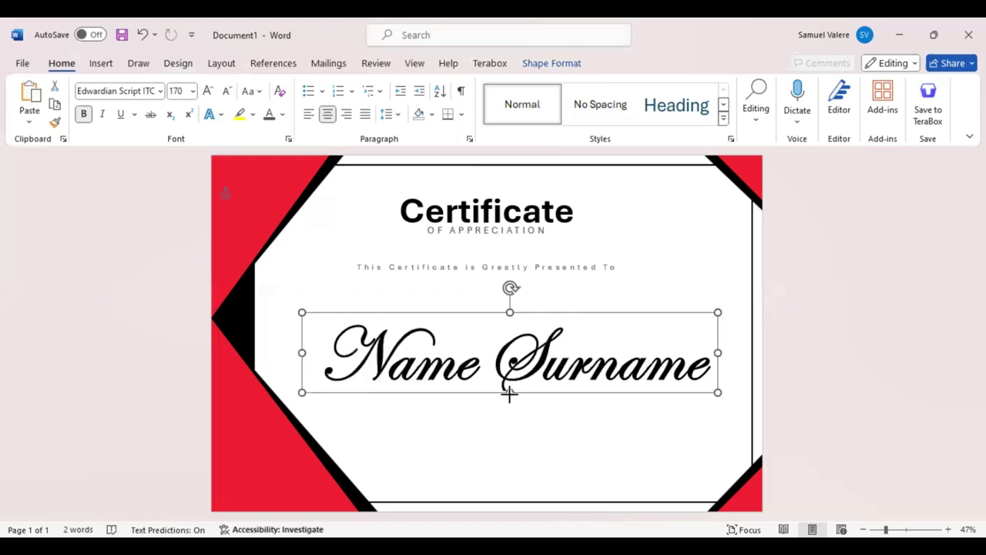
drag(509, 392, 509, 395)
key(Up)
key(Up)
key(Up)
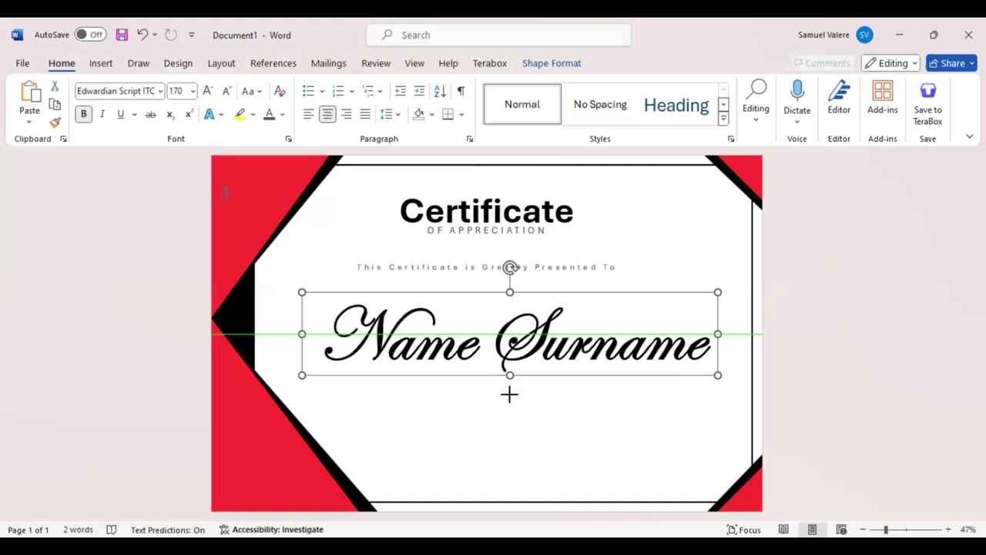
key(Left)
key(Left)
key(Right)
key(Right)
key(Right)
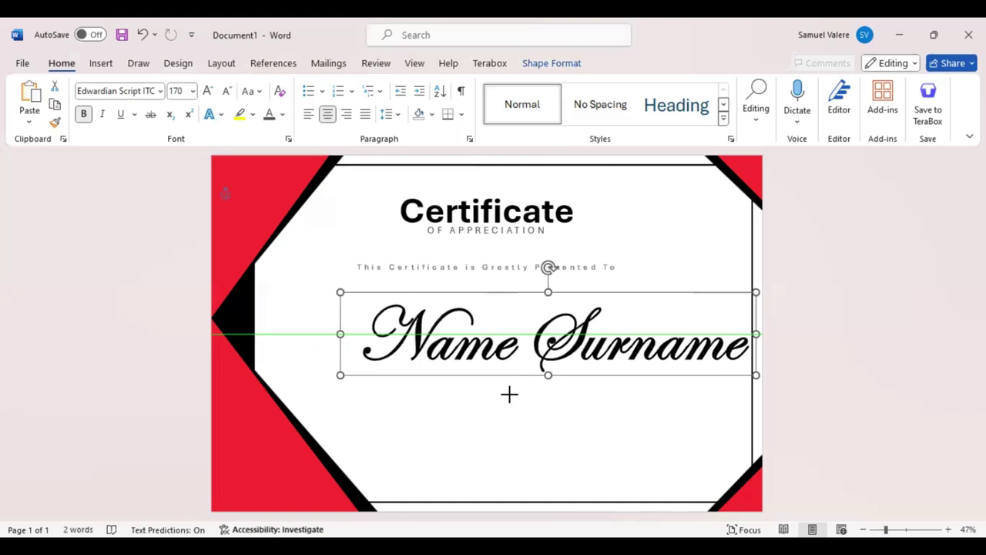
key(Left)
key(Left)
key(Left)
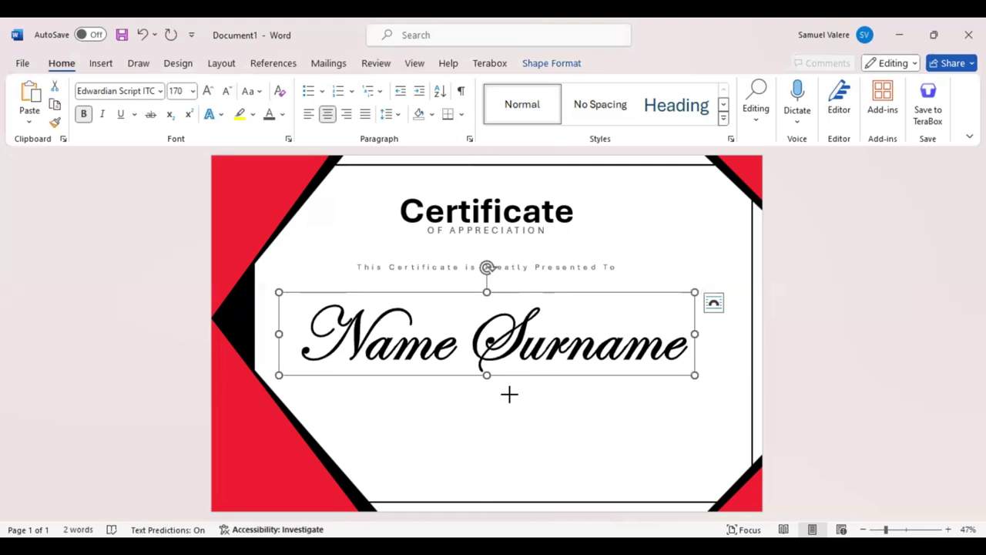
key(Up)
key(Up)
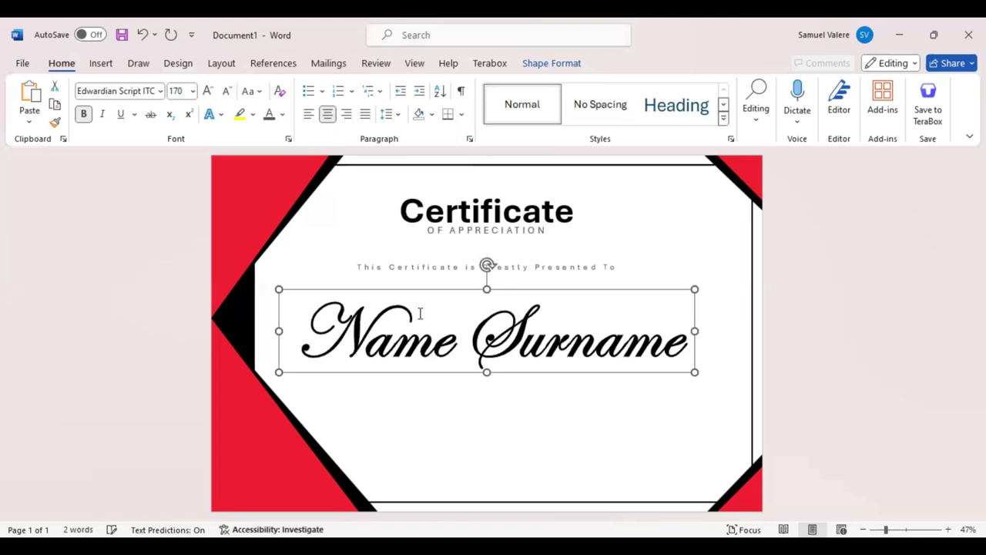
key(Up)
key(Up)
key(Up)
Step: Draw a text box below the name and paste in the appreciation paragraph, centred
scroll(206, 90, down, 1)
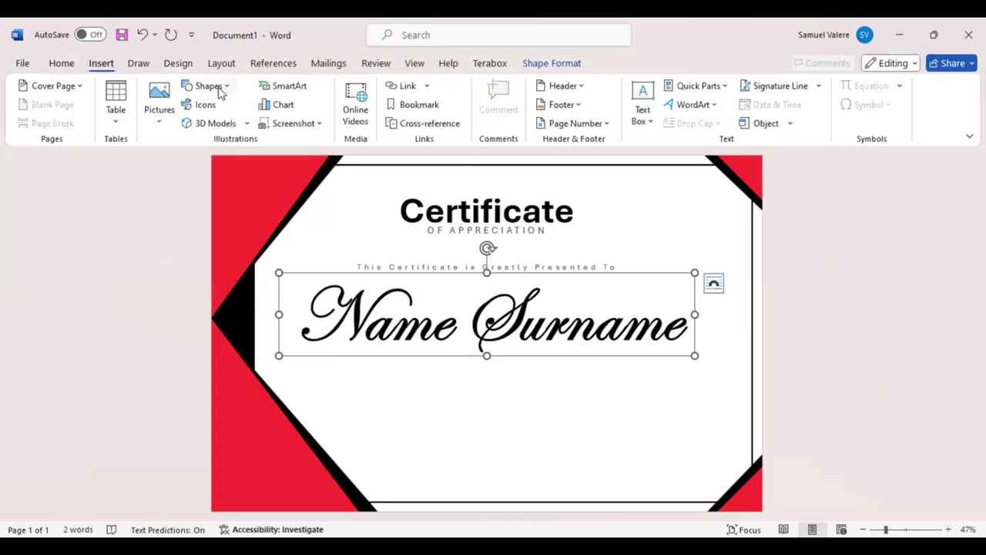
click(220, 92)
click(282, 188)
drag(406, 379, 631, 459)
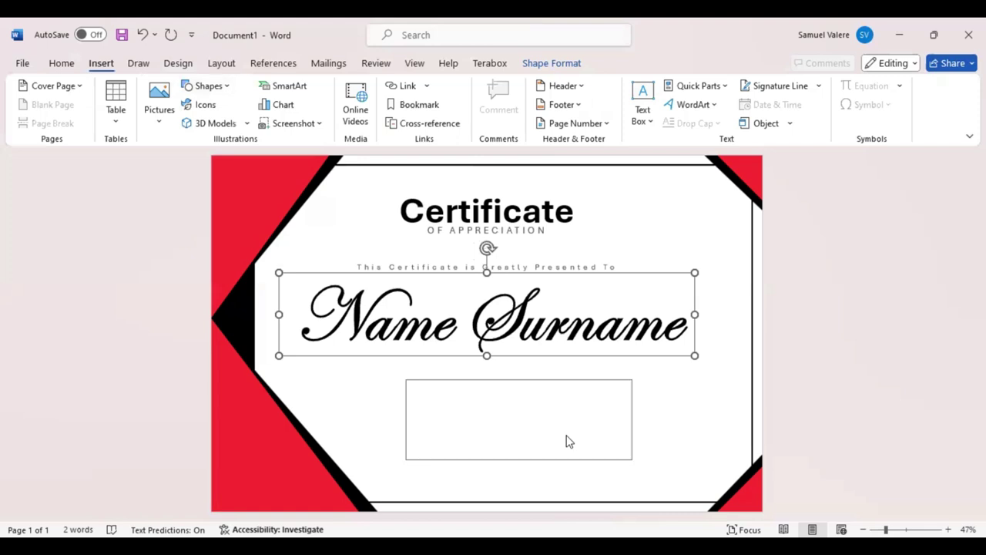
key(ctrl+v)
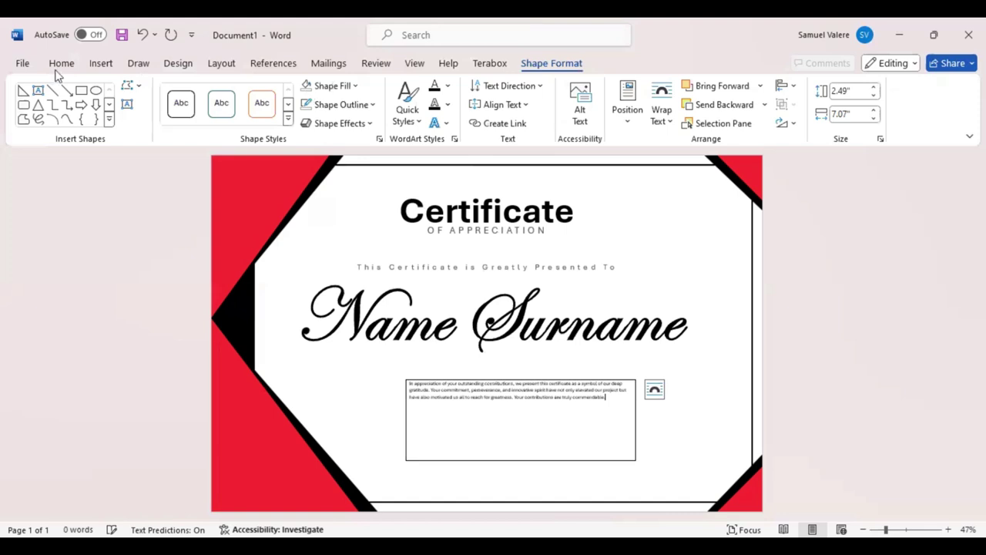
key(ctrl+a)
key(ctrl+e)
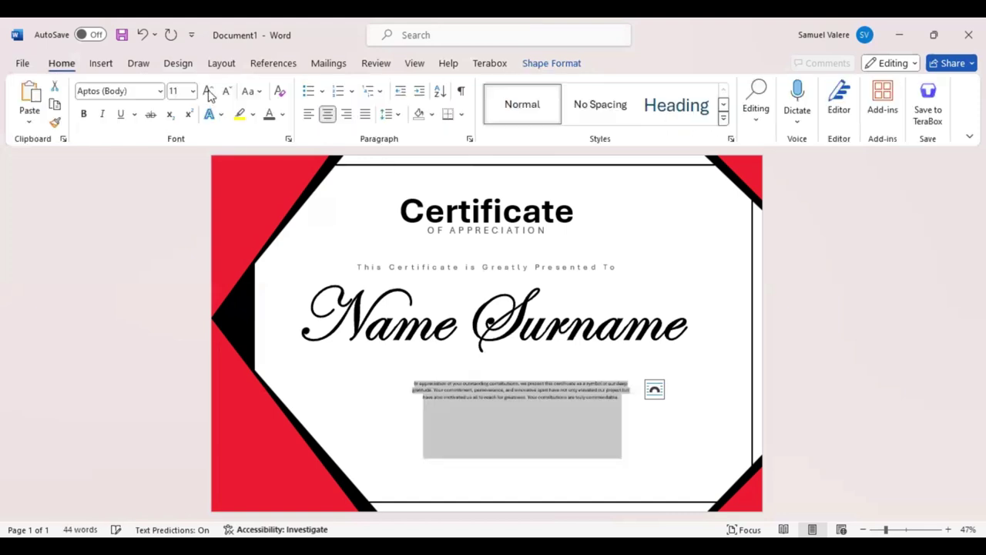
Step: Enlarge the paragraph text, centre its box under the name, and widen it to reflow
double_click(208, 93)
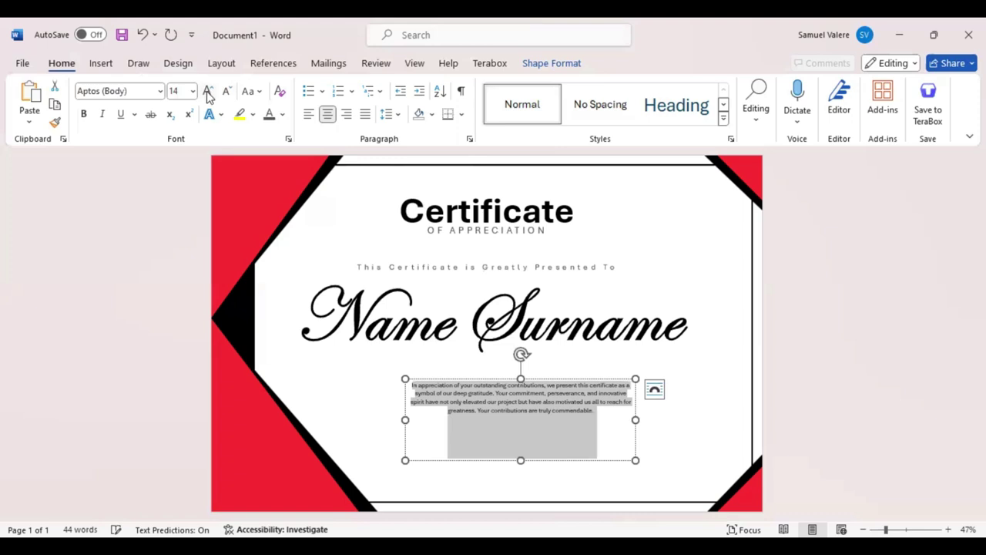
double_click(208, 92)
double_click(208, 93)
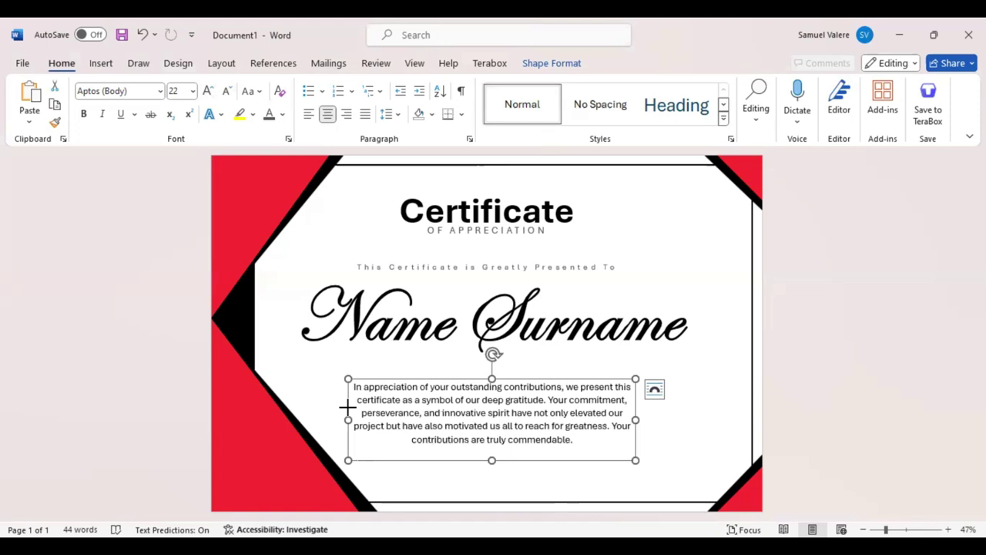
drag(348, 406, 342, 384)
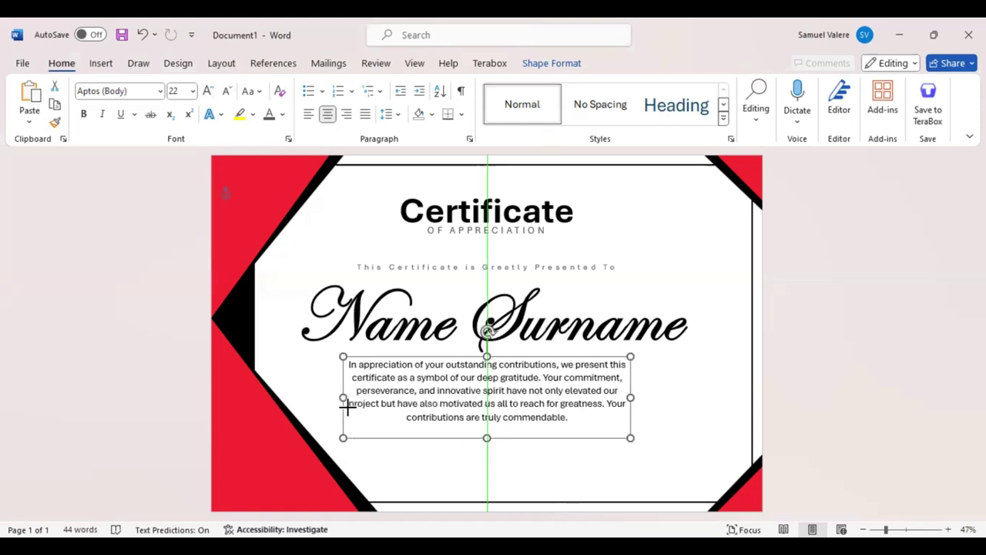
drag(348, 406, 347, 409)
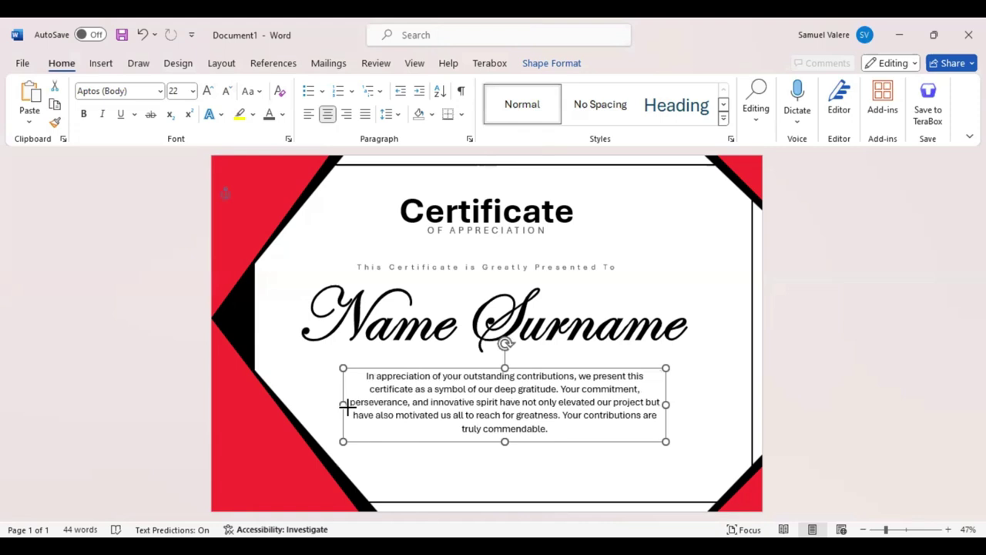
key(Escape)
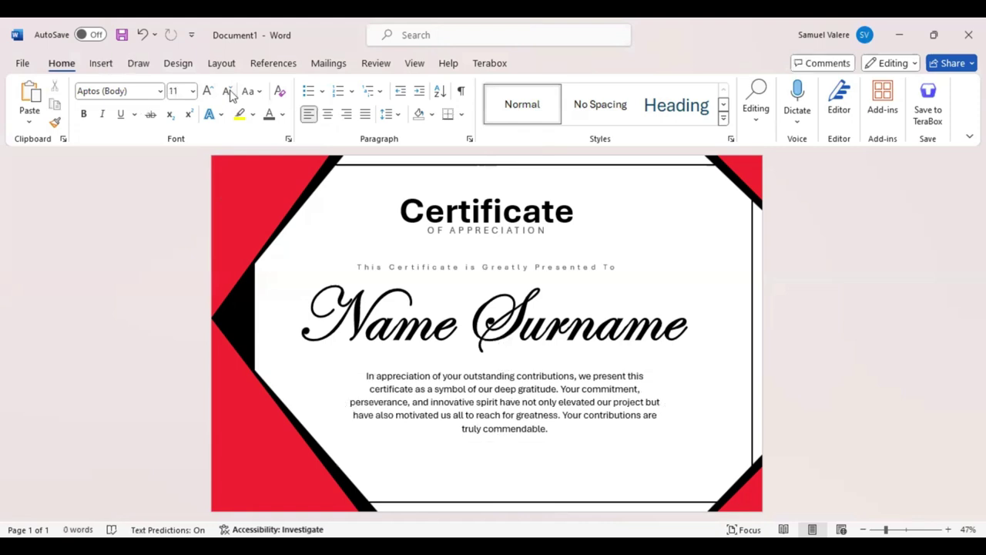
Step: Add a 14-pt 'Signature' label at the bottom left, its box fitted to the text
scroll(230, 92, down, 1)
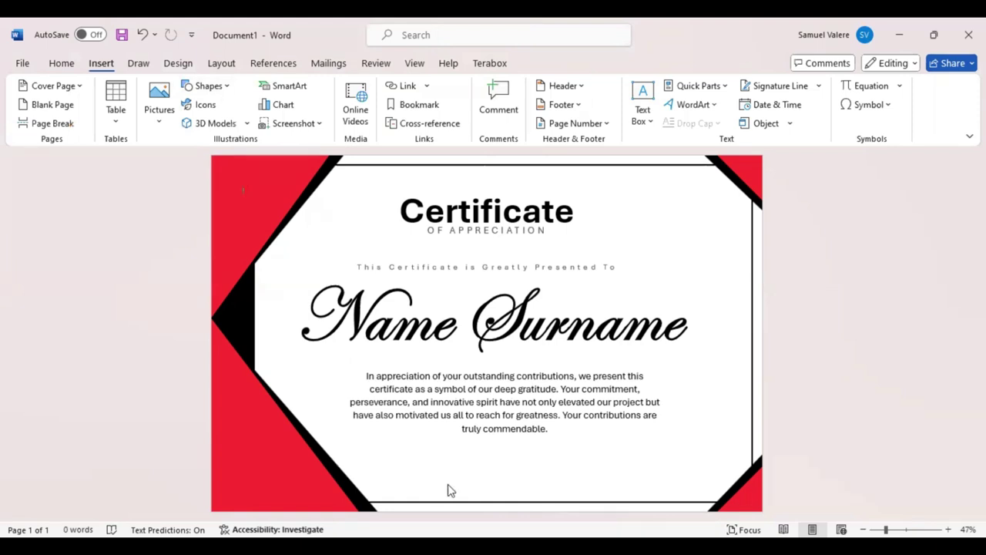
drag(375, 471, 436, 484)
text(Signature)
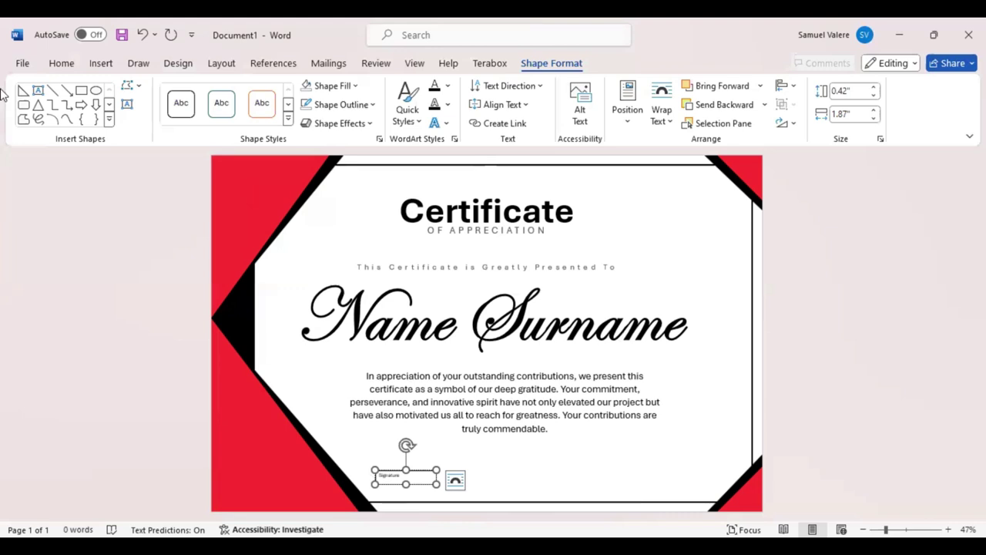
key(ctrl+a)
scroll(331, 121, up, 11)
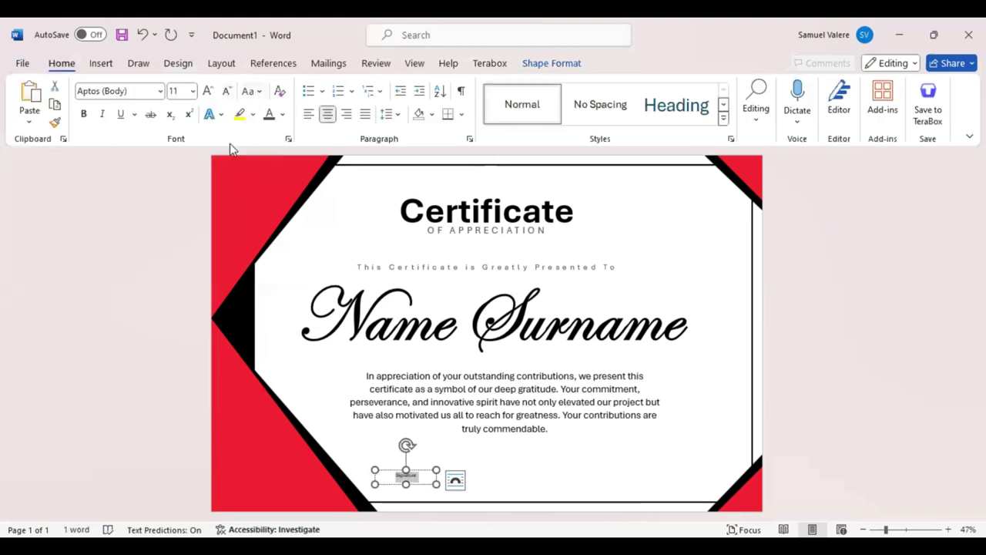
click(206, 92)
click(207, 93)
mouse_move(436, 479)
mouse_down()
mouse_move(418, 479)
mouse_move(409, 493)
mouse_up()
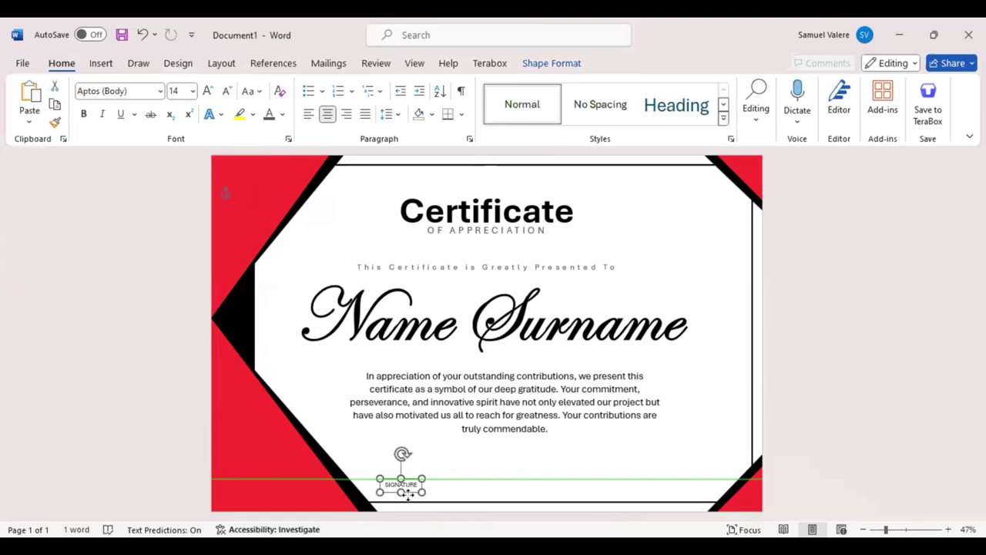
Step: Place a copy of the Signature label at the bottom right
drag(410, 494, 570, 494)
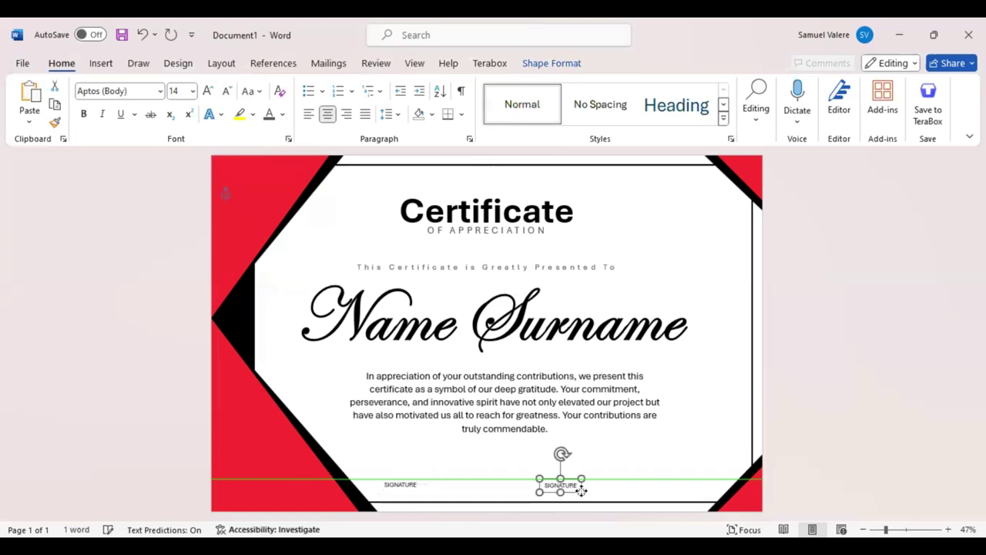
mouse_move(640, 492)
mouse_down()
mouse_move(671, 485)
mouse_move(641, 488)
mouse_up()
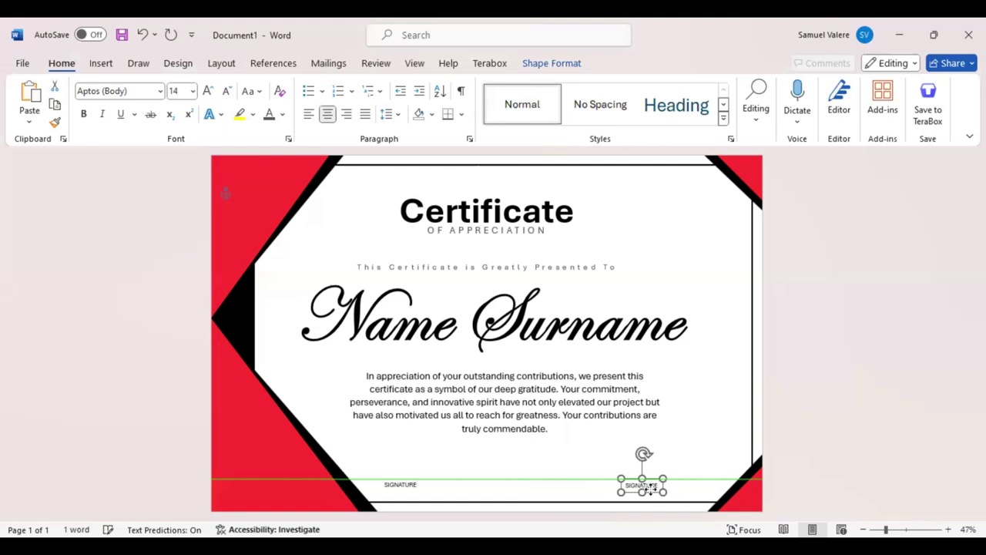
click(98, 64)
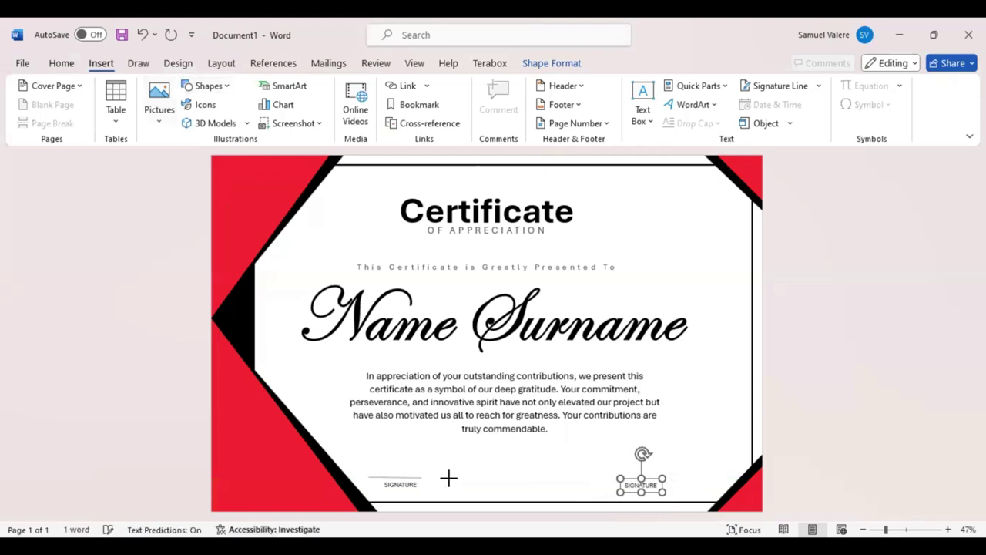
Step: Draw a short horizontal signature line above the left SIGNATURE label
drag(427, 478, 455, 477)
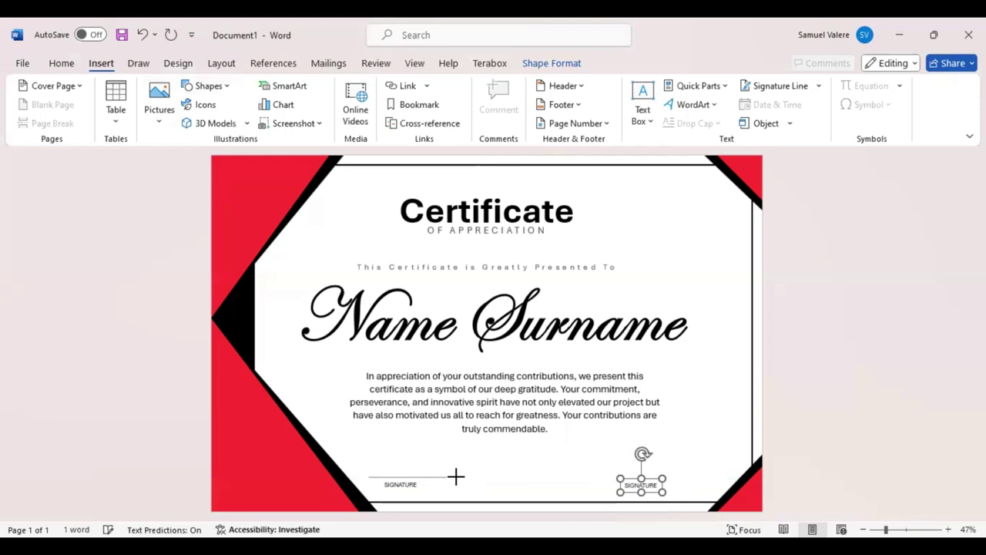
drag(456, 477, 455, 477)
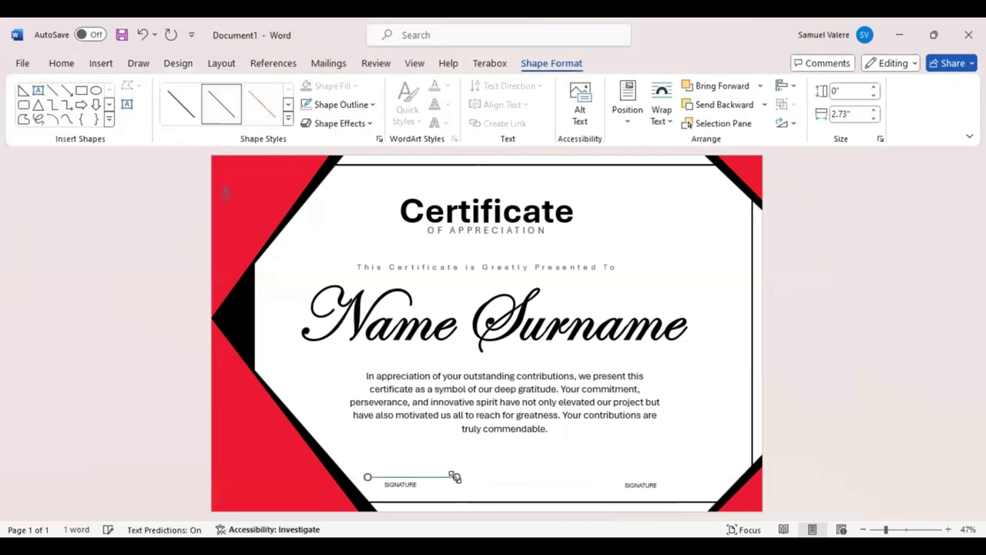
key(Left)
key(Left)
key(Left)
key(Left)
key(Down)
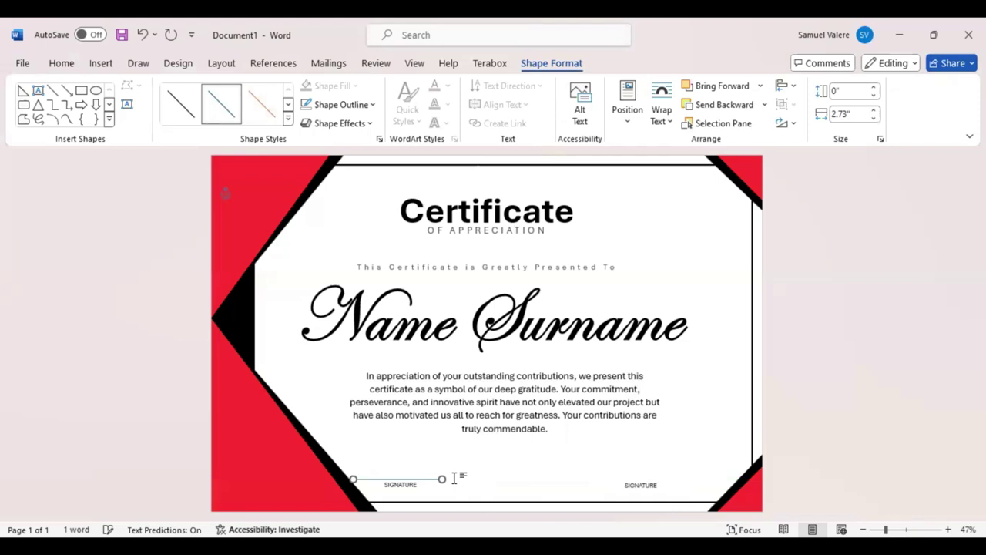
key(Up)
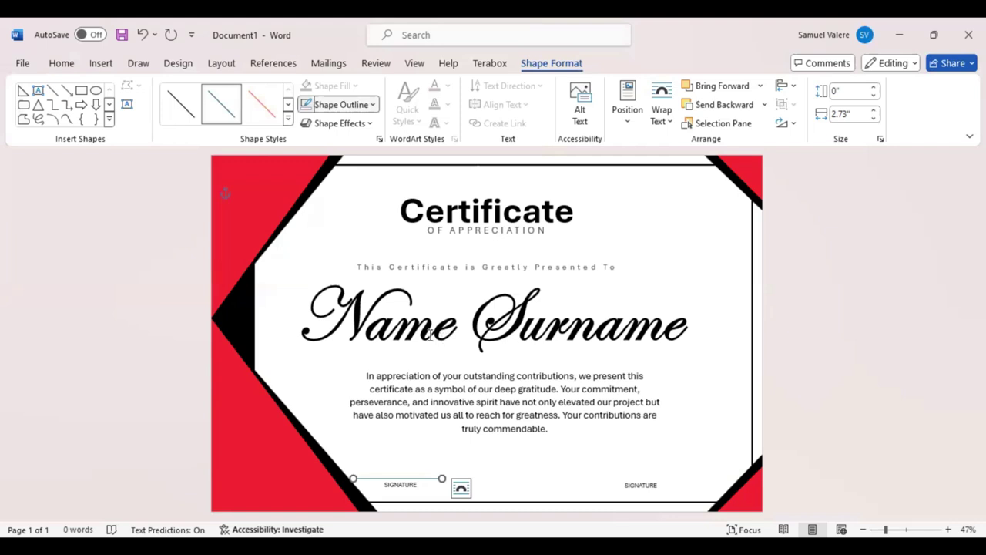
Step: Place a matching signature line above the right SIGNATURE label
key(Right)
key(Down)
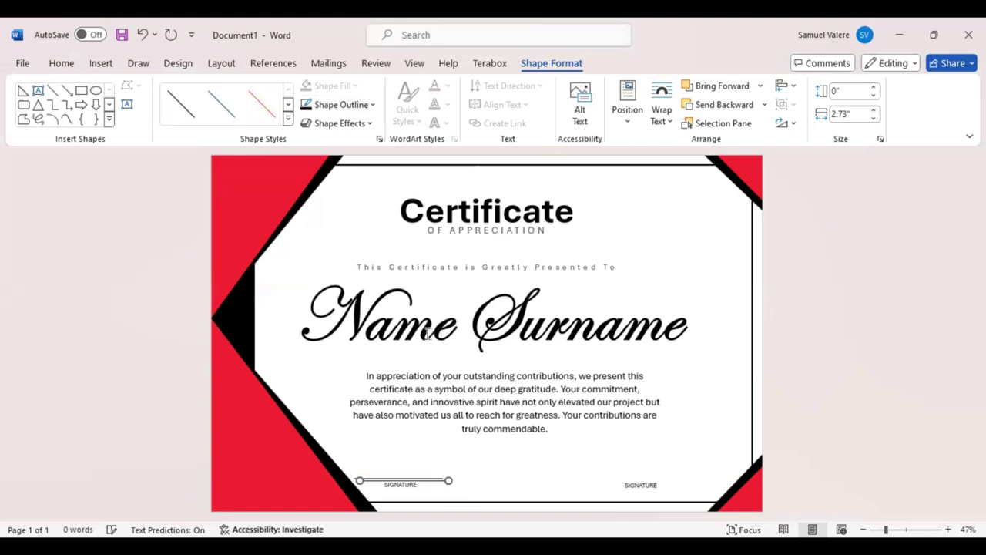
key(Up)
key(Right)
key(Right)
key(Right)
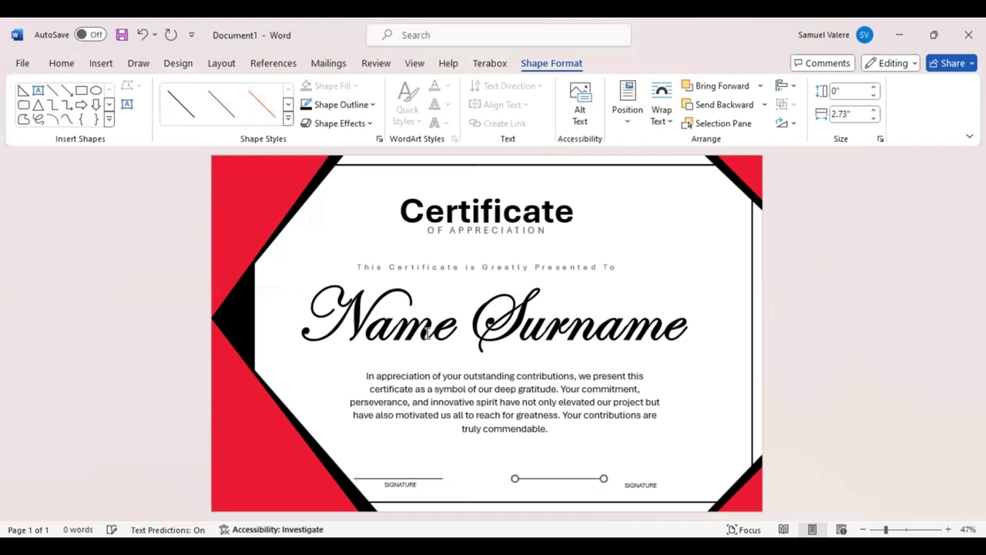
key(Right)
key(Right)
key(Right)
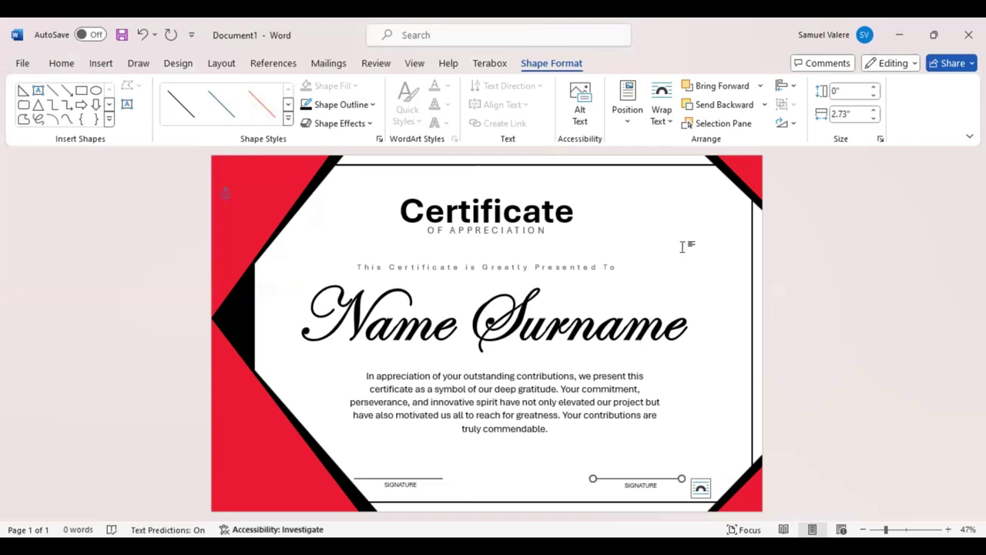
key(Escape)
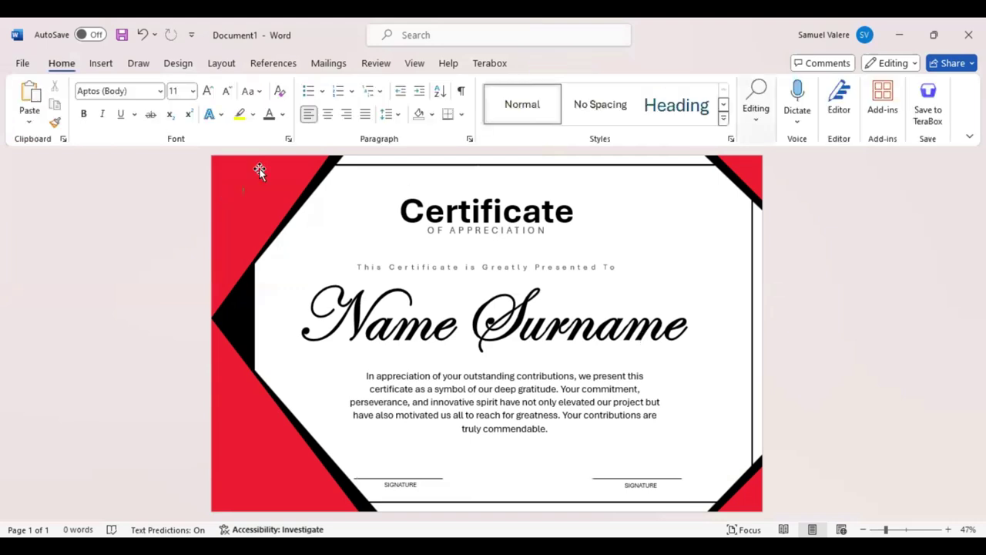
Step: Draw a starburst seal shape in the certificate's top-right corner
click(102, 64)
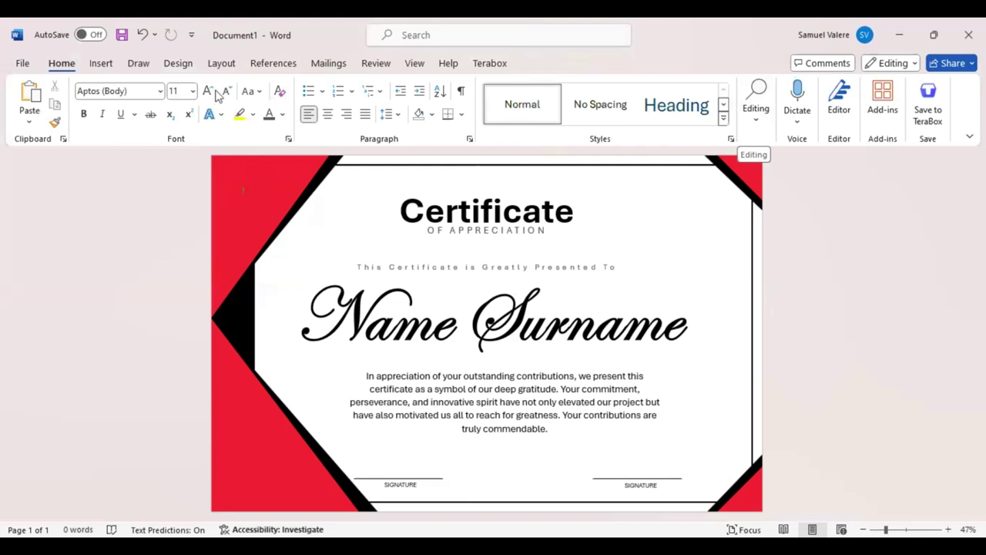
click(226, 89)
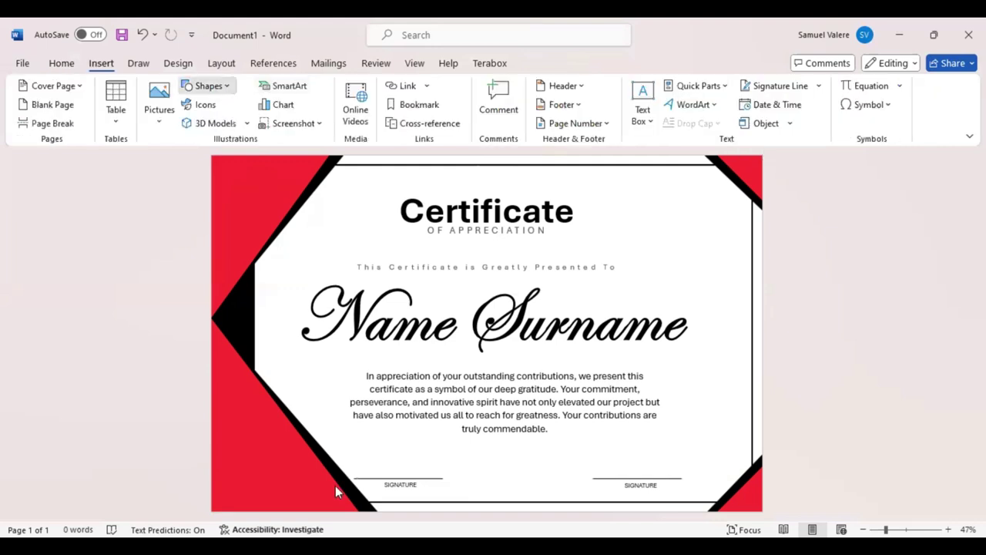
click(332, 494)
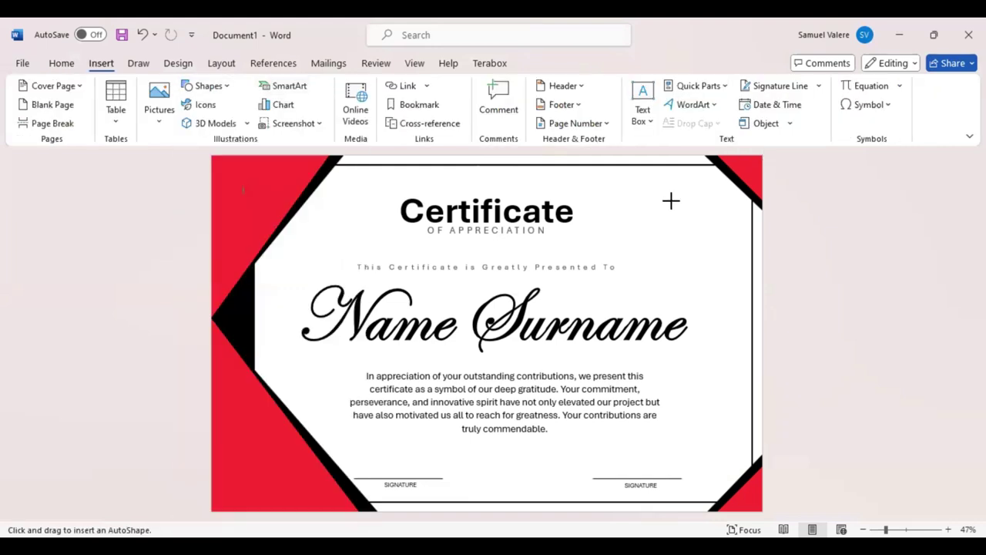
drag(694, 227, 704, 244)
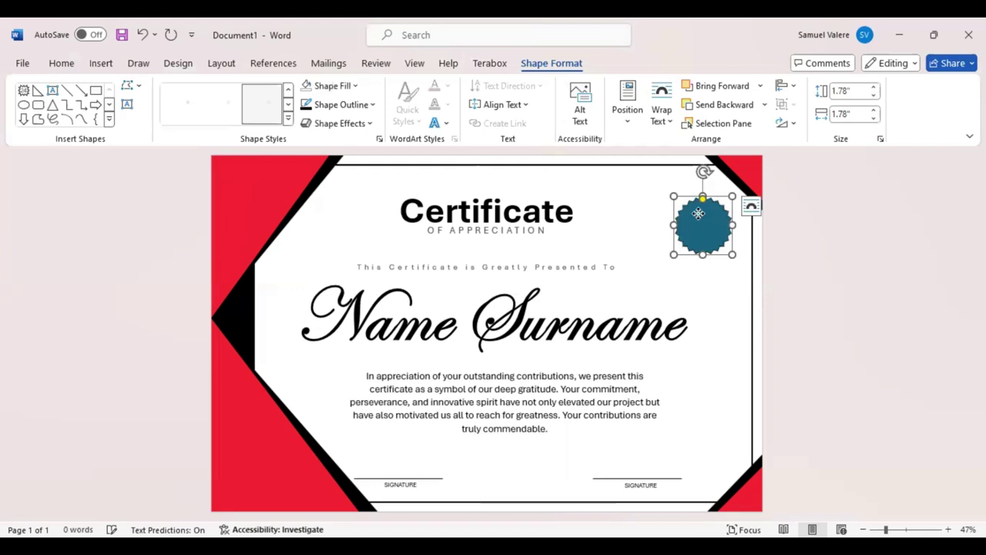
Step: Adjust the seal's position and size and apply a 3-D preset effect
drag(698, 213, 698, 213)
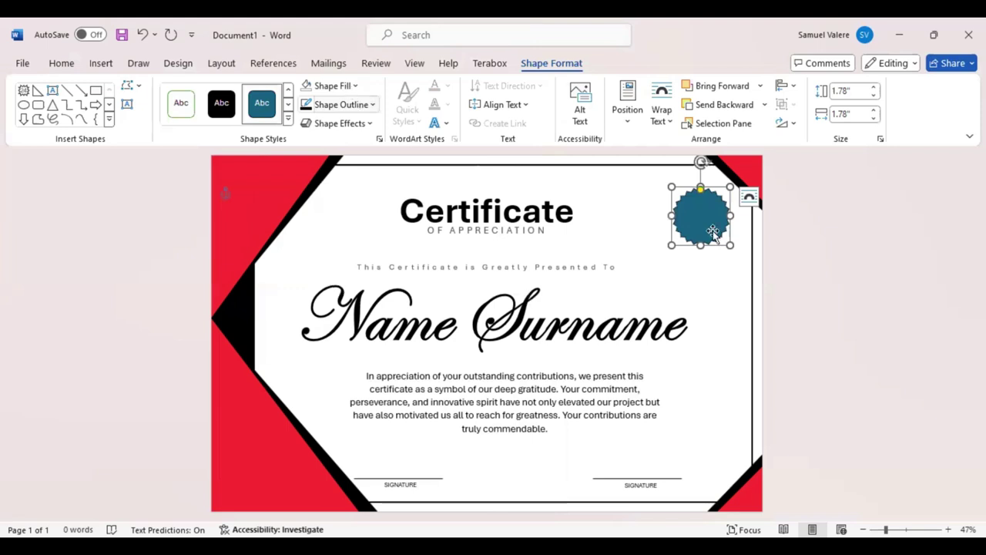
drag(669, 247, 666, 251)
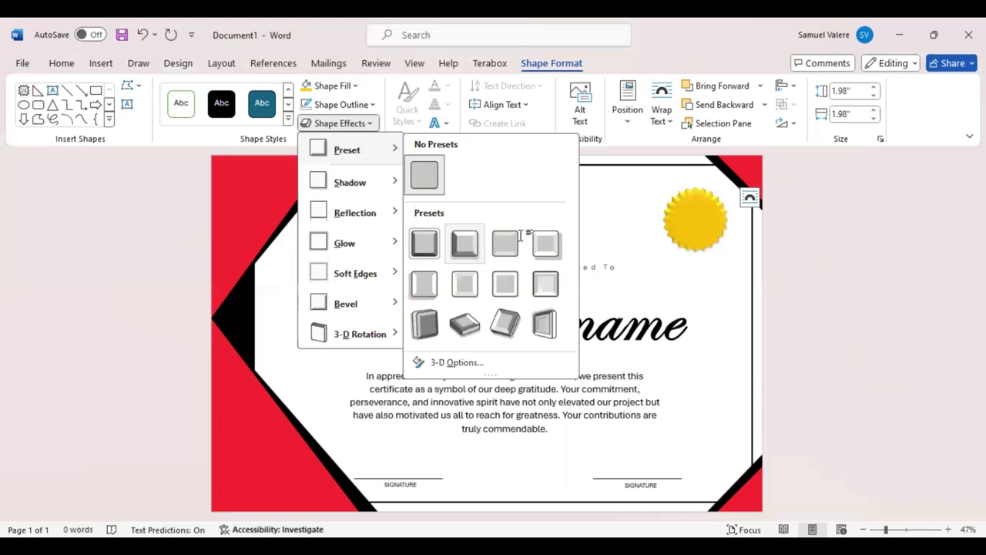
click(730, 251)
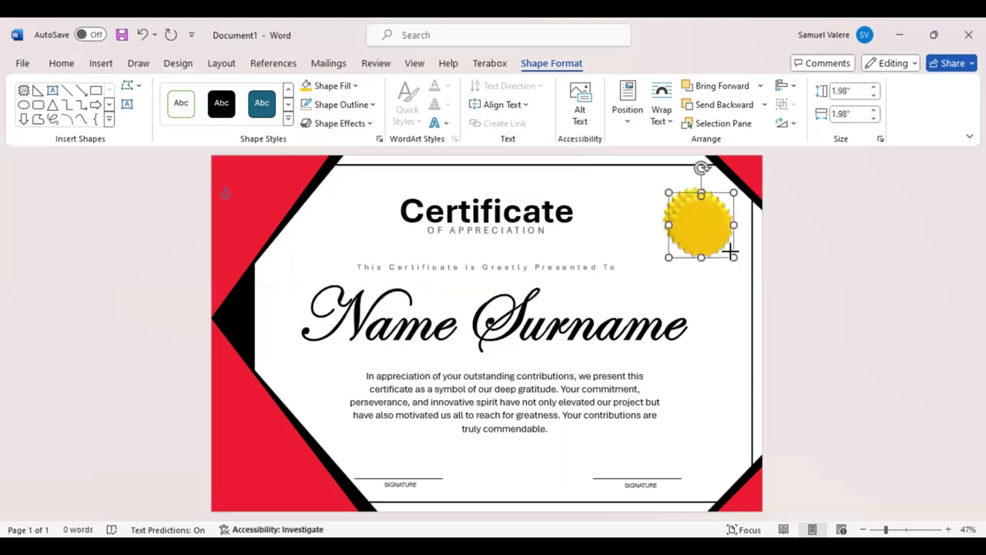
drag(731, 251, 721, 246)
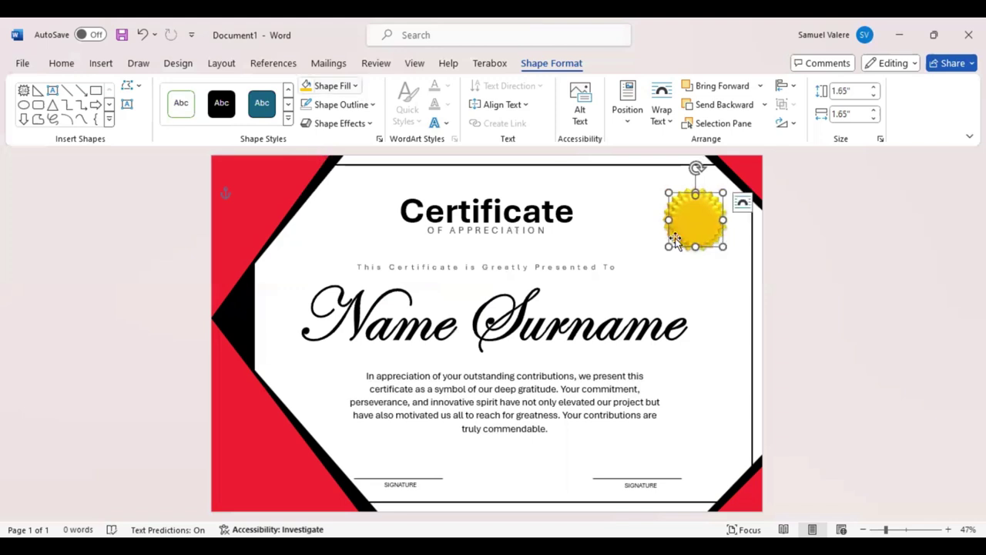
click(719, 301)
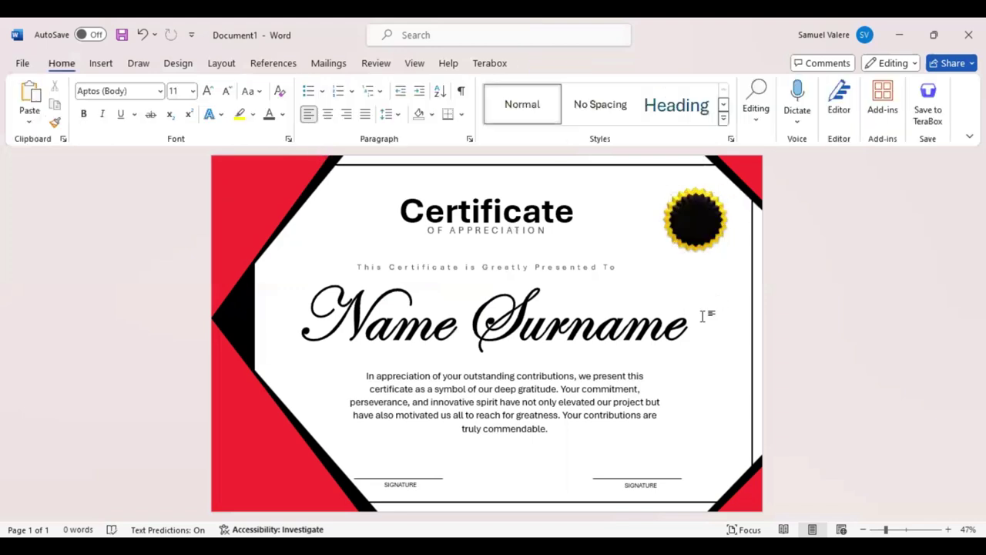